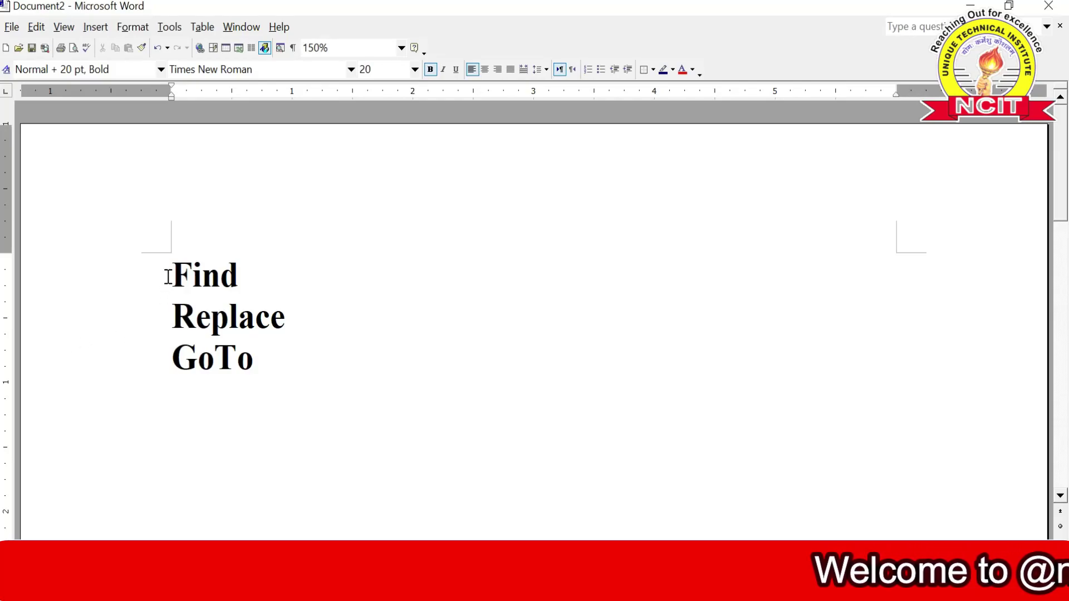
Select parts of the Find, Replace and GoTo heading words, then clear the selection.
drag(168, 277, 223, 275)
drag(172, 317, 281, 317)
drag(176, 354, 251, 352)
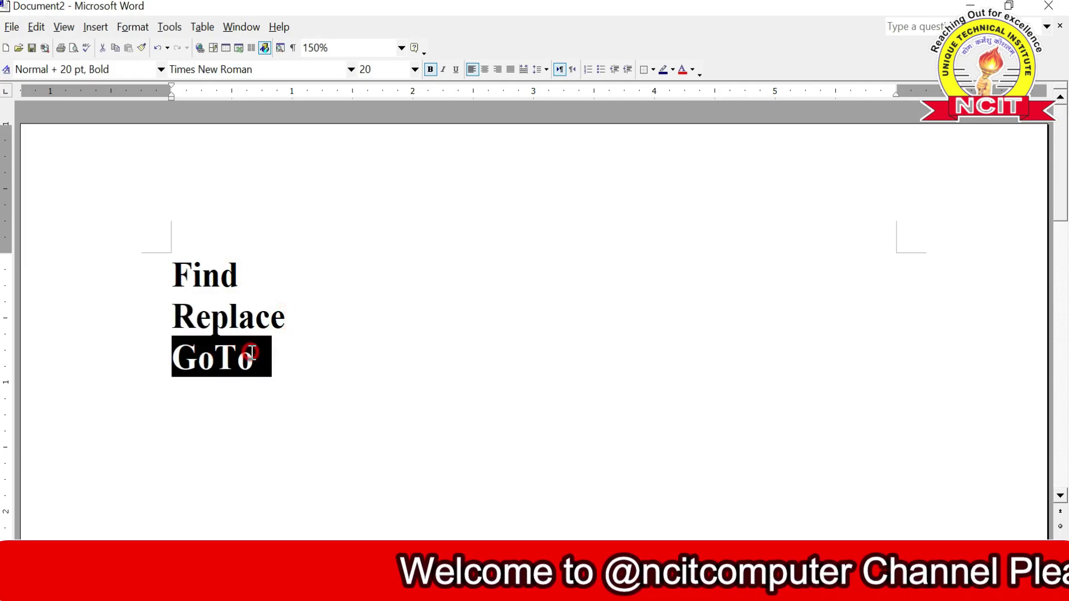
click(230, 296)
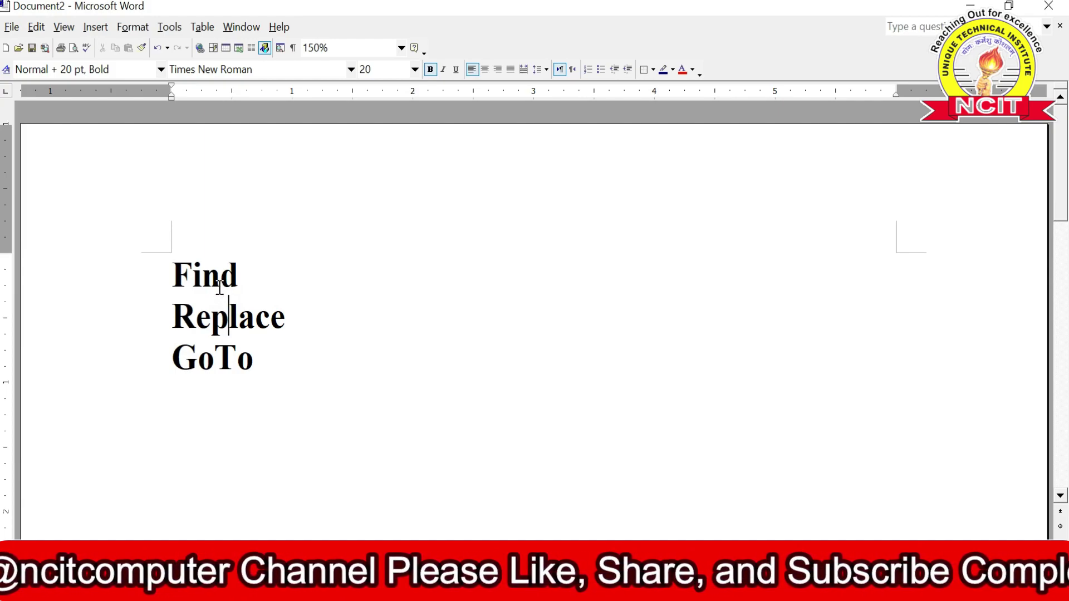
Place the cursor in Find, Replace and GoTo, then switch to Document1 with Ctrl+F6.
click(220, 279)
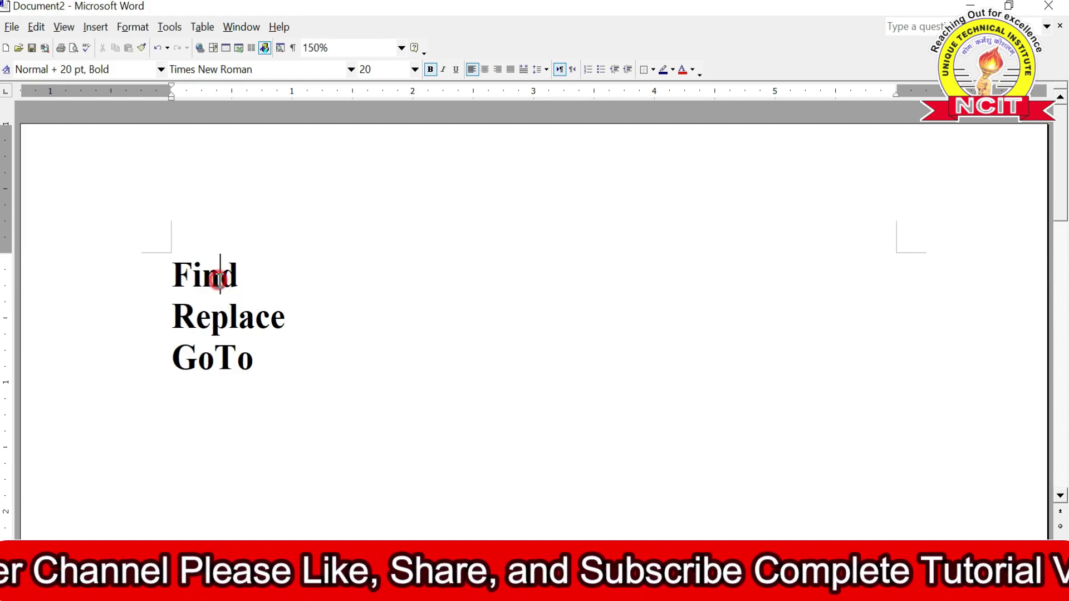
click(214, 318)
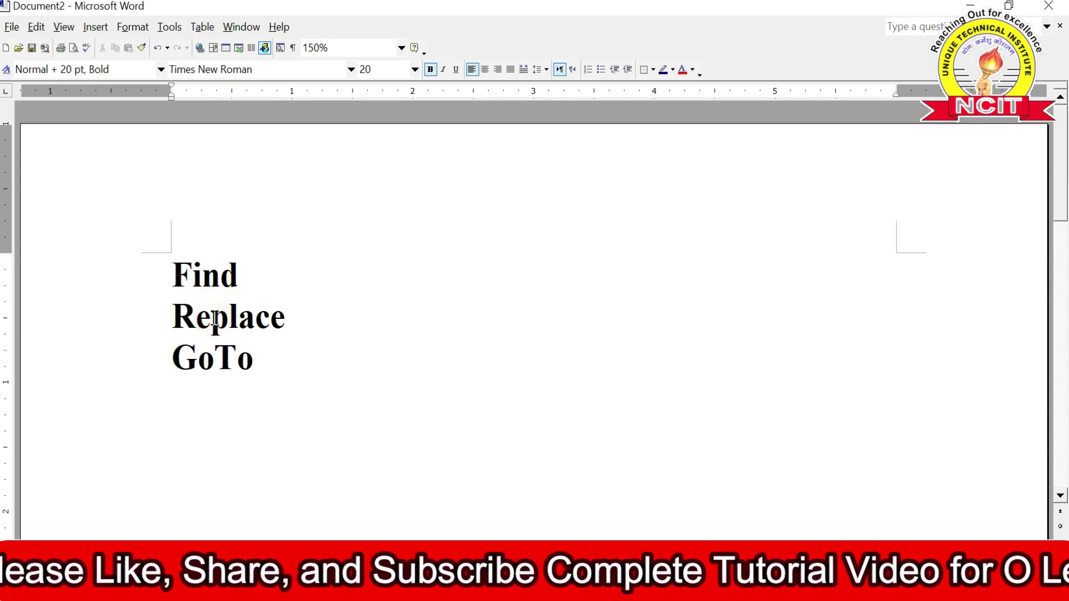
click(215, 363)
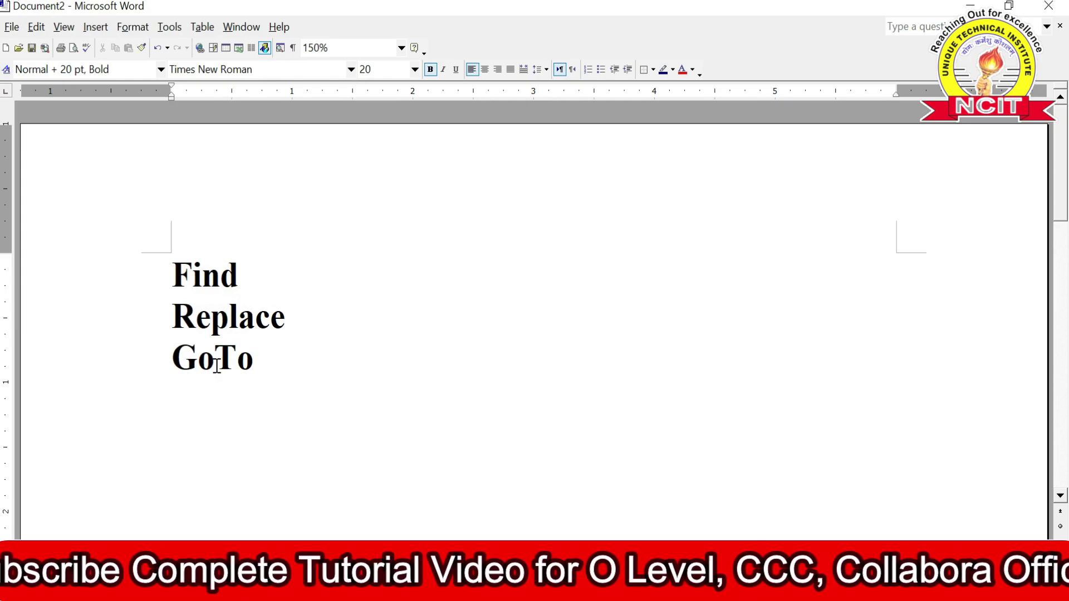
click(191, 278)
click(211, 316)
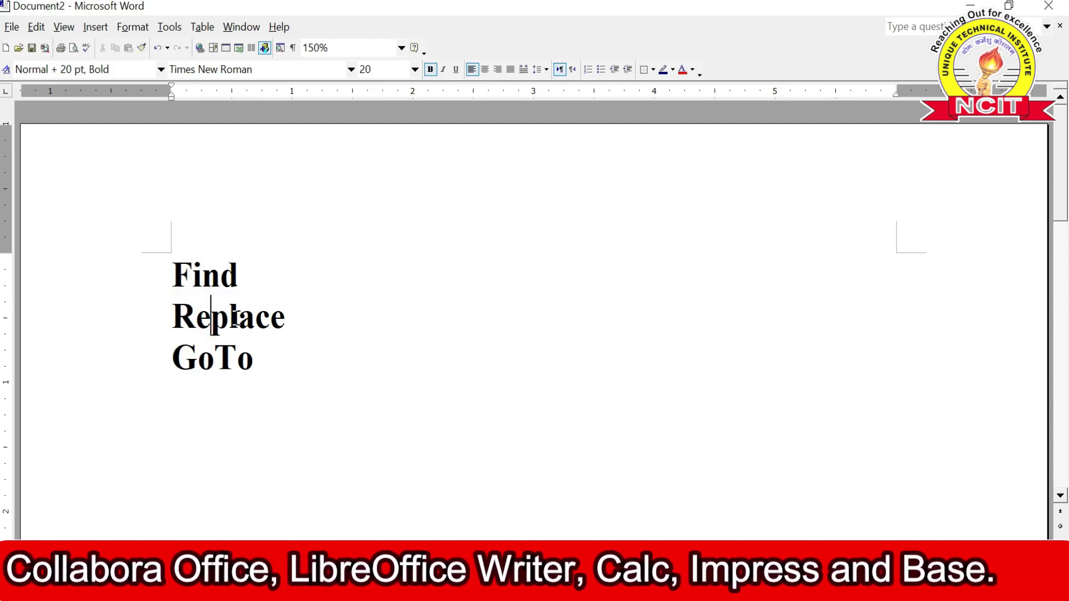
key(ctrl+F6)
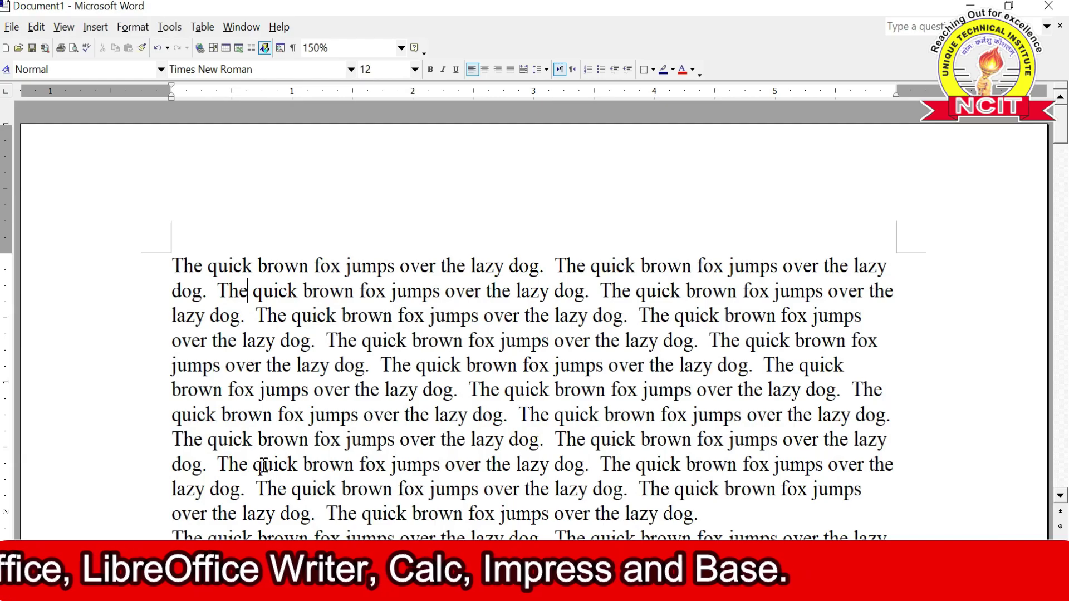
Scroll through the fox sentences, then open Find and Replace from the Edit menu.
scroll(264, 462, down, 1)
scroll(263, 462, down, 1)
scroll(264, 462, down, 1)
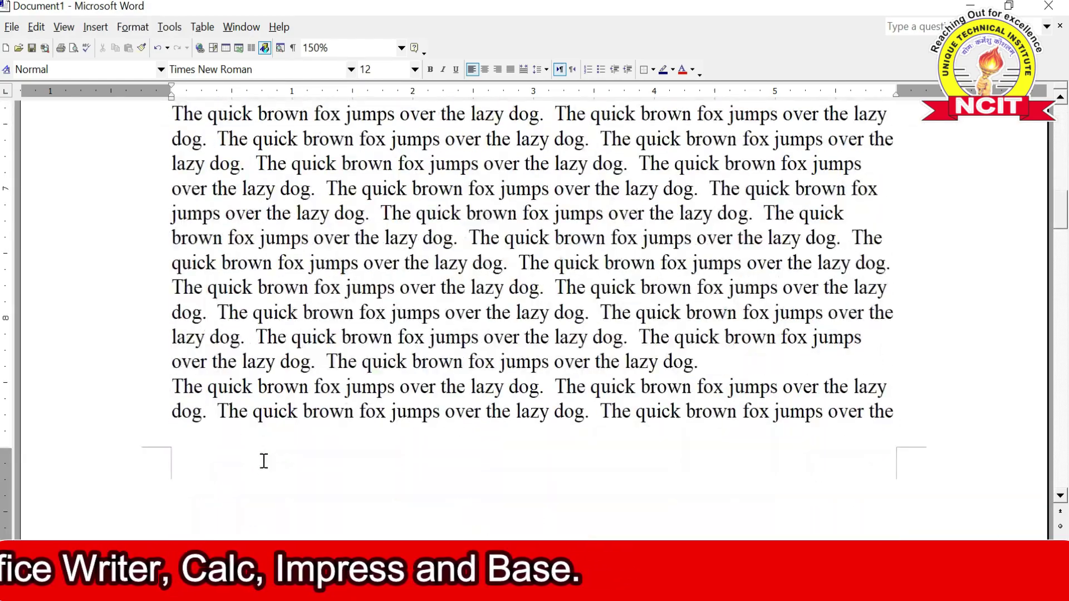
scroll(264, 461, down, 3)
scroll(264, 460, up, 4)
scroll(263, 448, up, 4)
scroll(262, 446, up, 4)
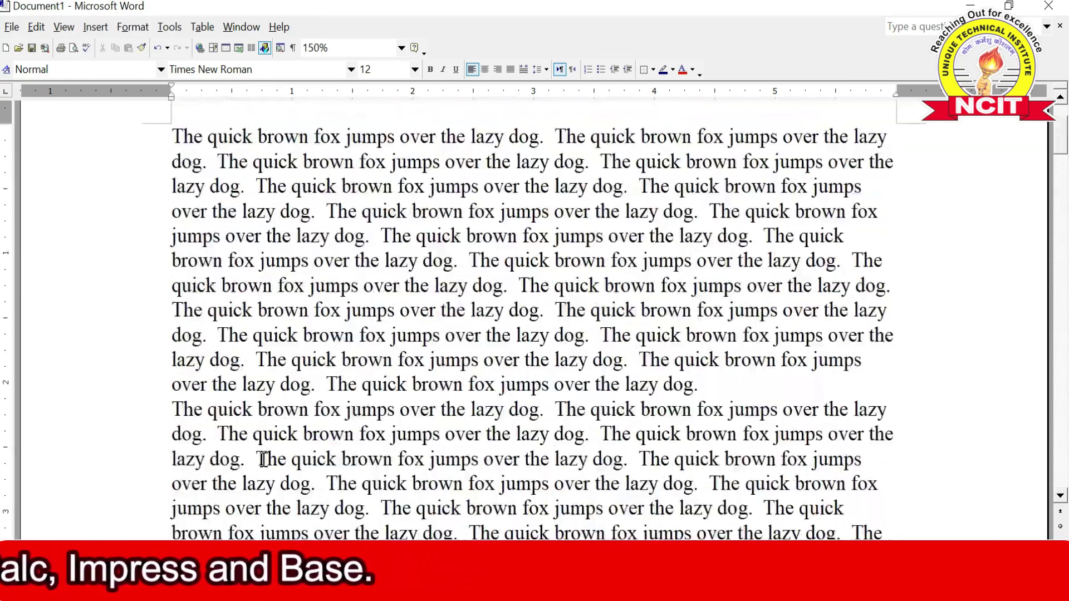
scroll(250, 445, up, 3)
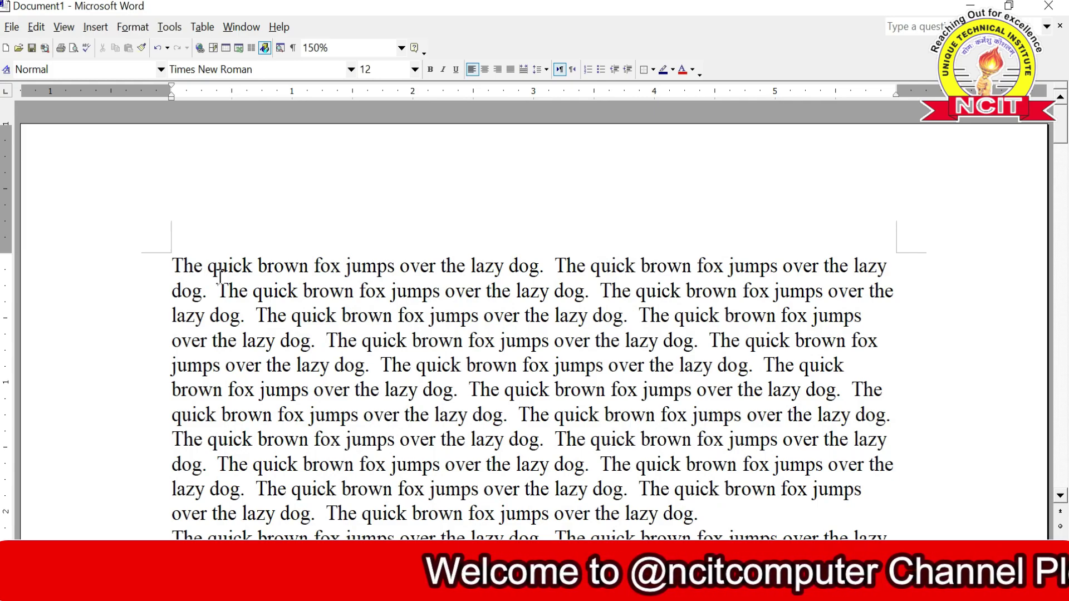
click(36, 28)
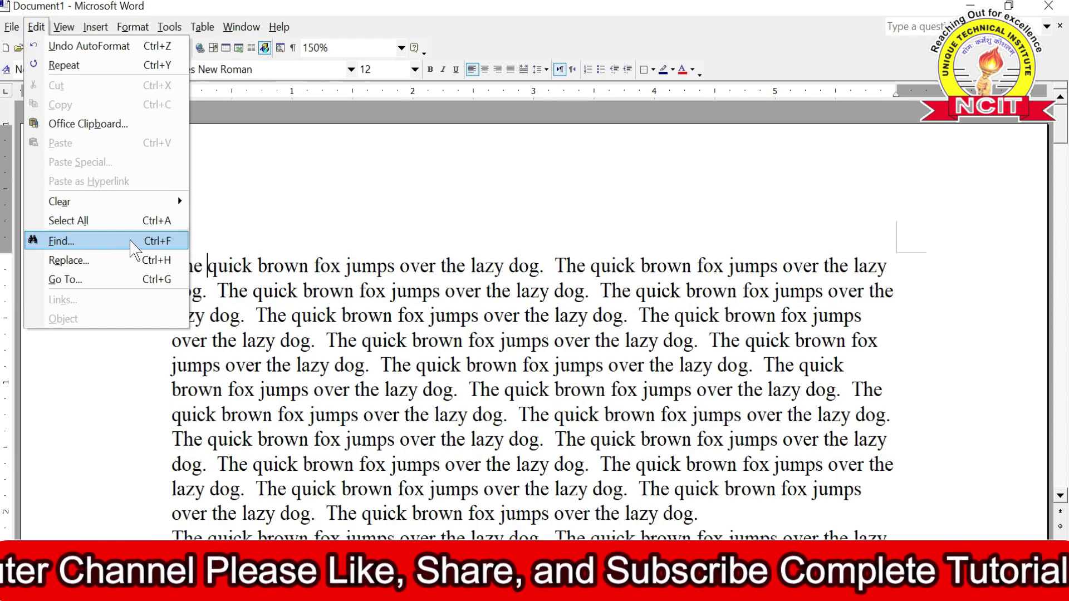
click(131, 241)
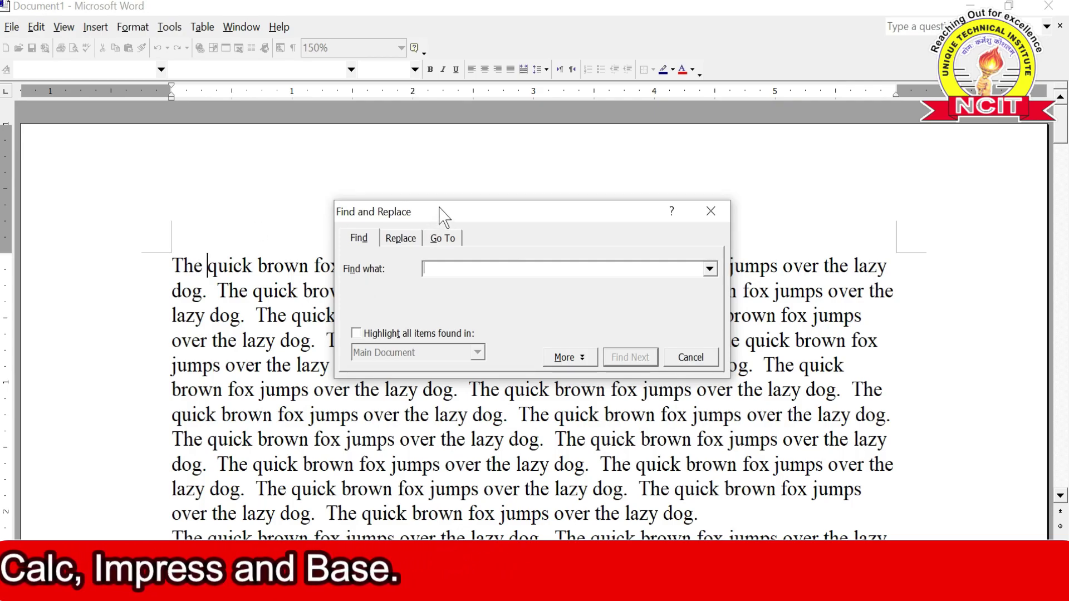
Enter 'fox' as the search term and find its first occurrence.
drag(444, 215, 467, 211)
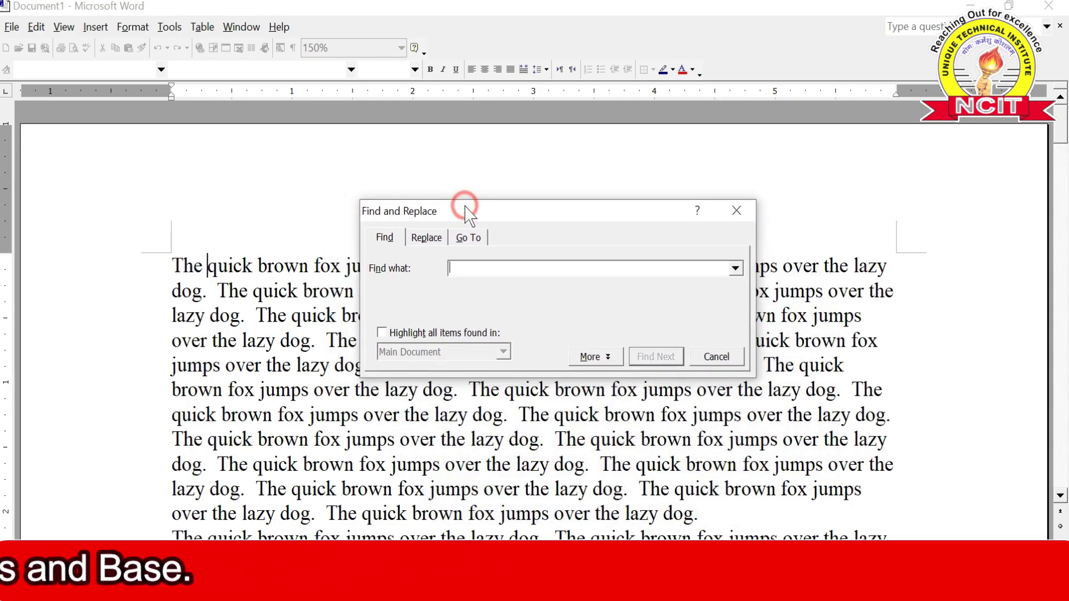
text(fox)
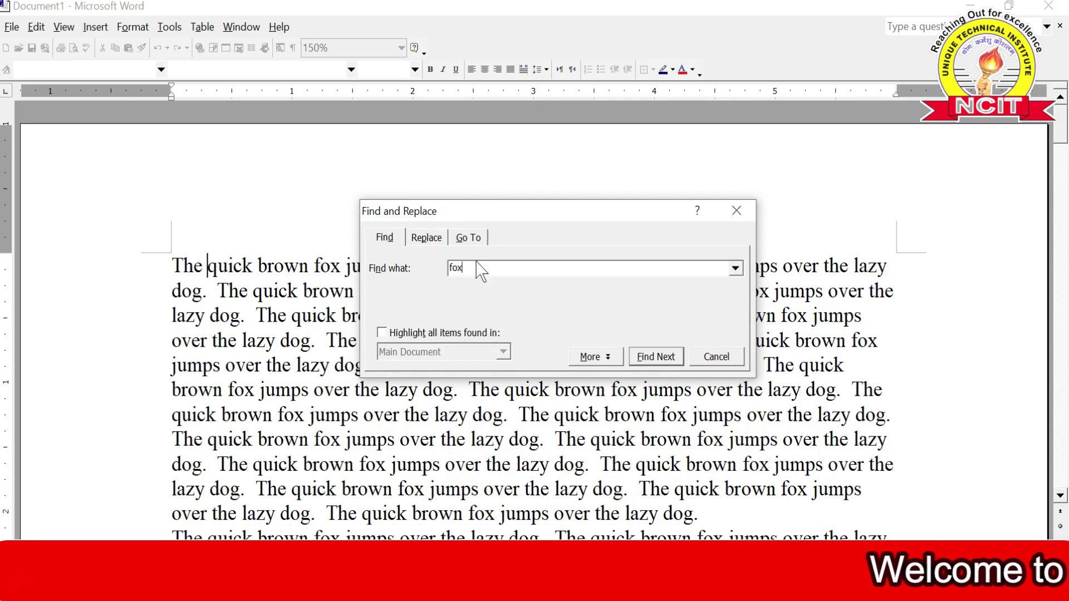
click(456, 268)
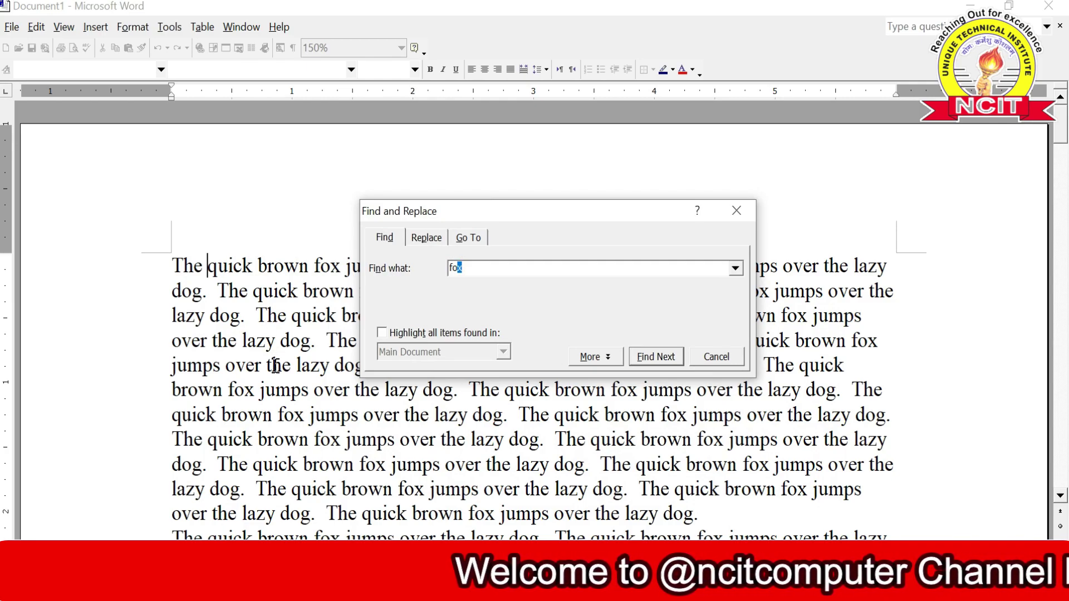
click(478, 267)
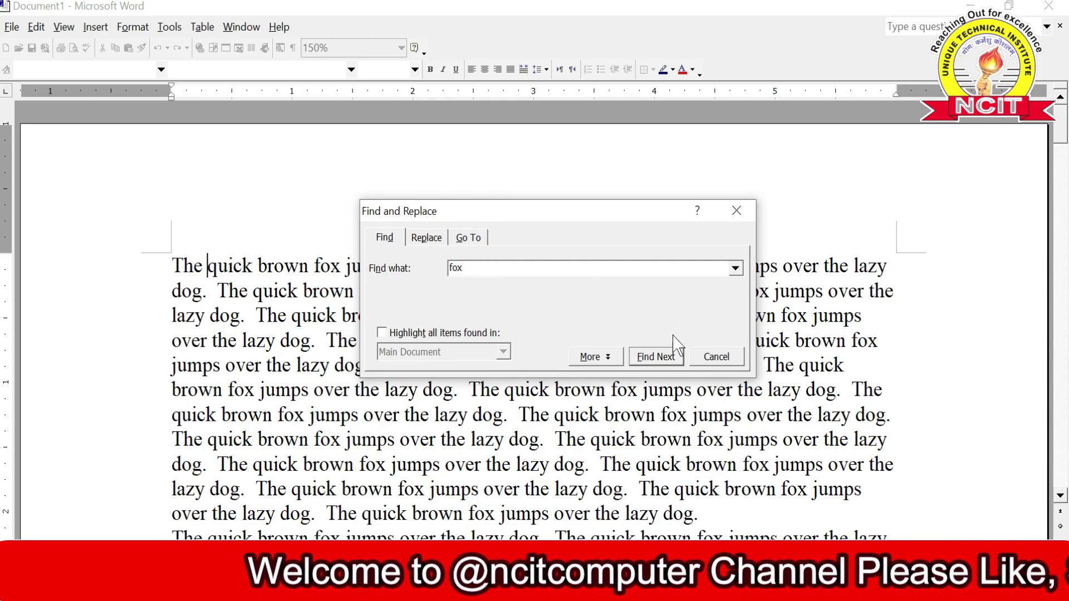
click(656, 359)
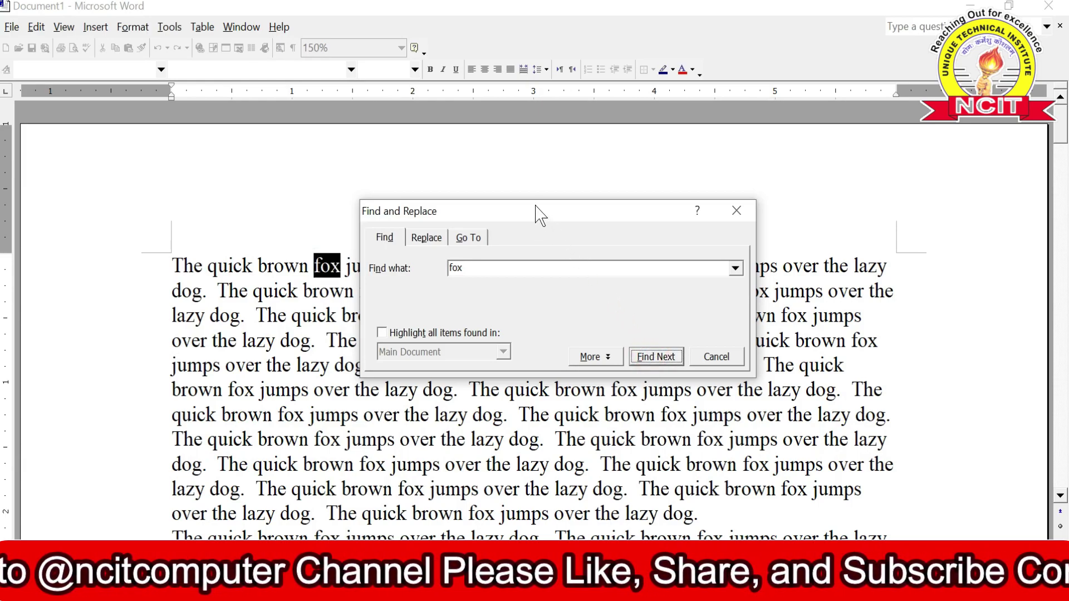
Move the dialog aside and step through eight more 'fox' matches with Find Next.
drag(536, 211, 441, 75)
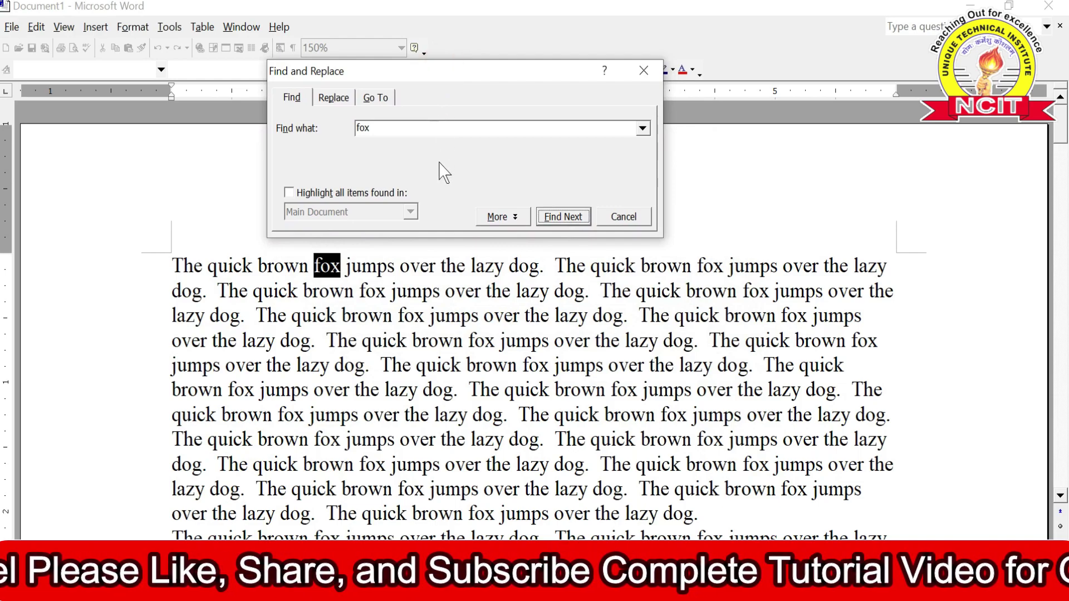
click(387, 129)
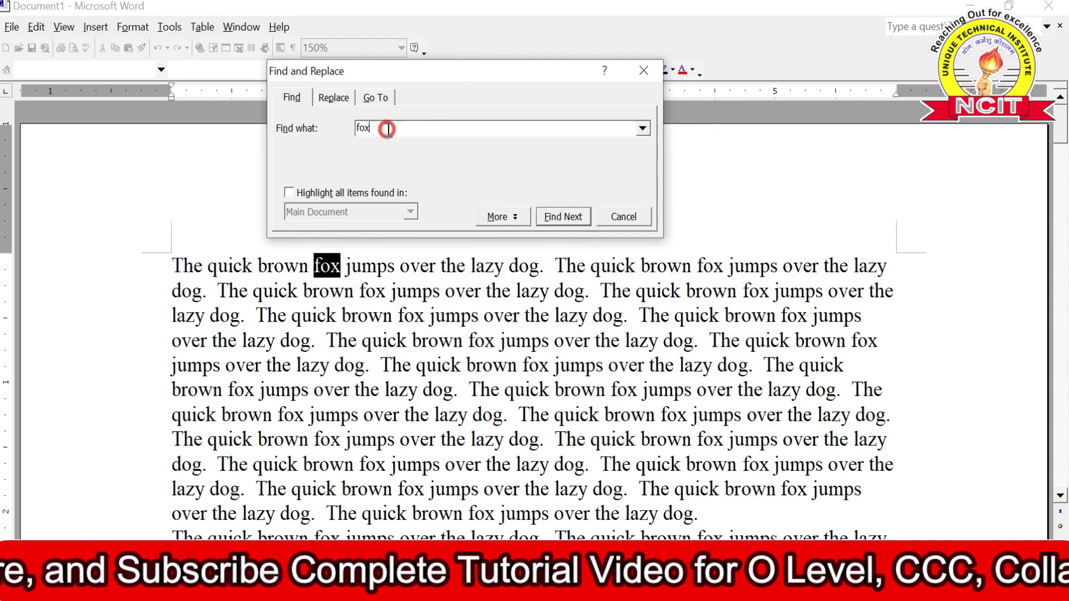
click(559, 215)
click(558, 216)
click(558, 217)
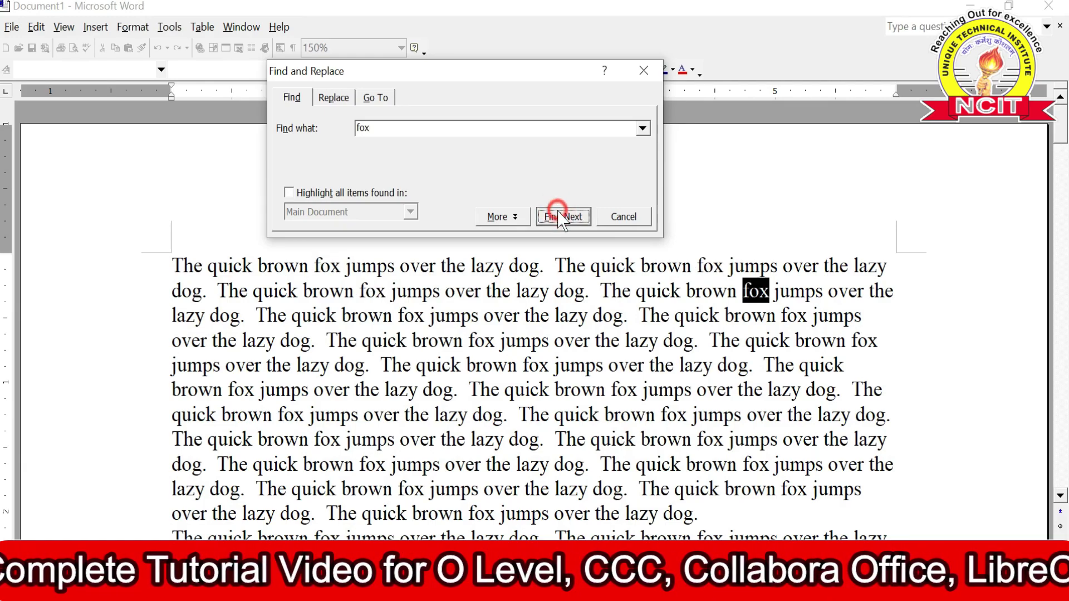
click(562, 216)
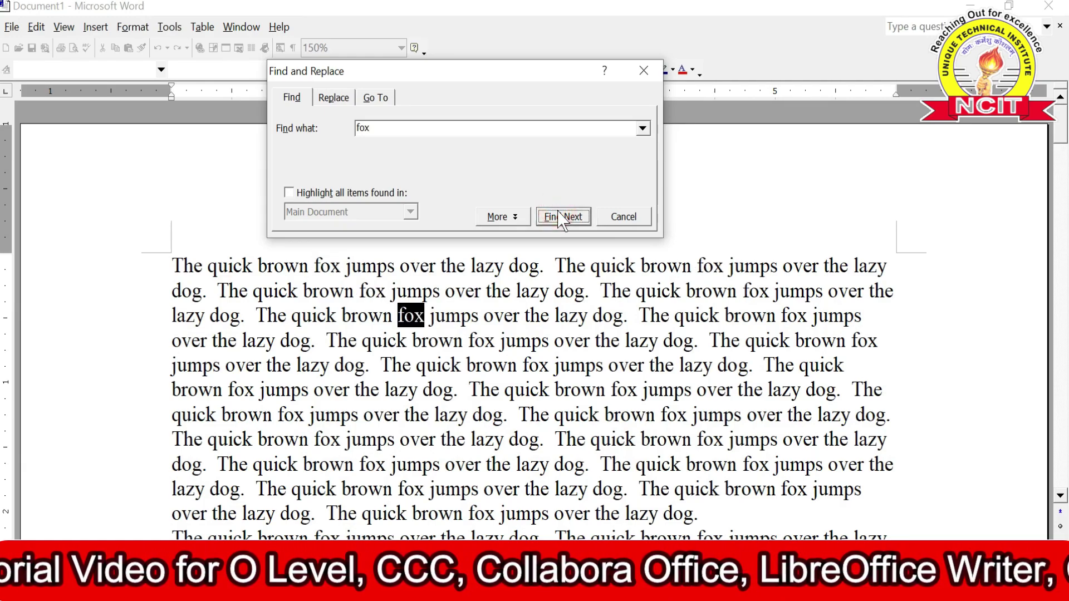
click(561, 216)
click(562, 217)
click(562, 216)
click(562, 217)
click(562, 217)
click(562, 217)
click(562, 216)
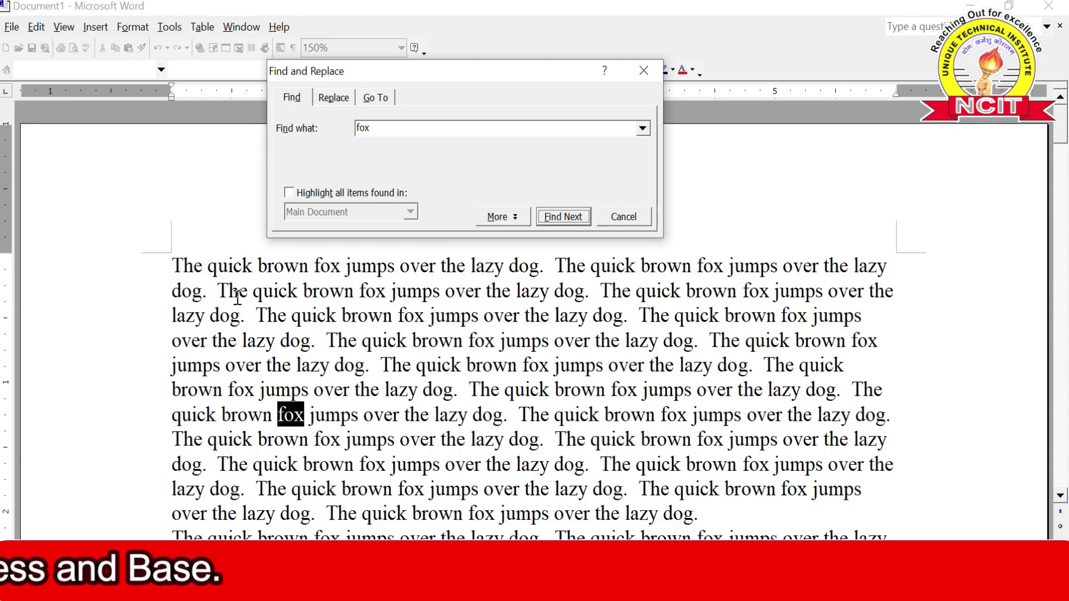
Highlight every 'fox' in the Main Document with Find All, then close the dialog.
click(290, 193)
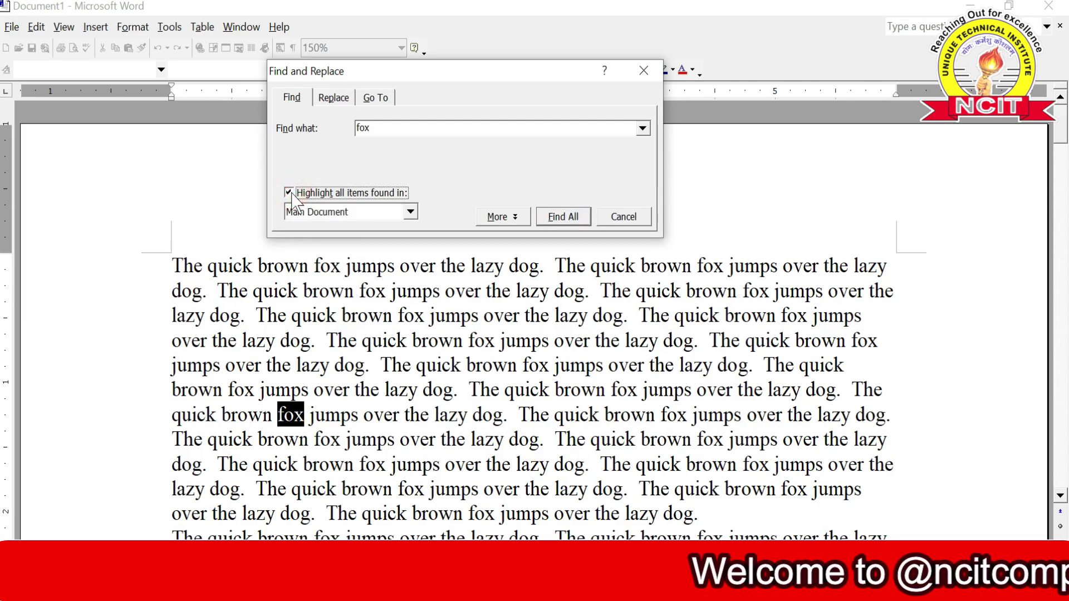
click(327, 213)
click(327, 213)
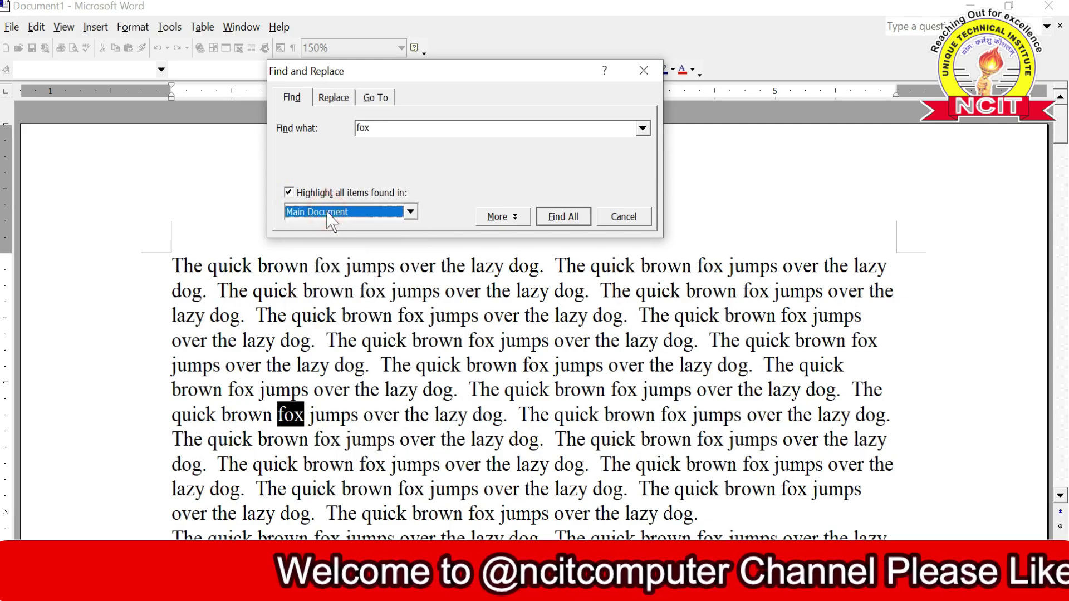
click(573, 216)
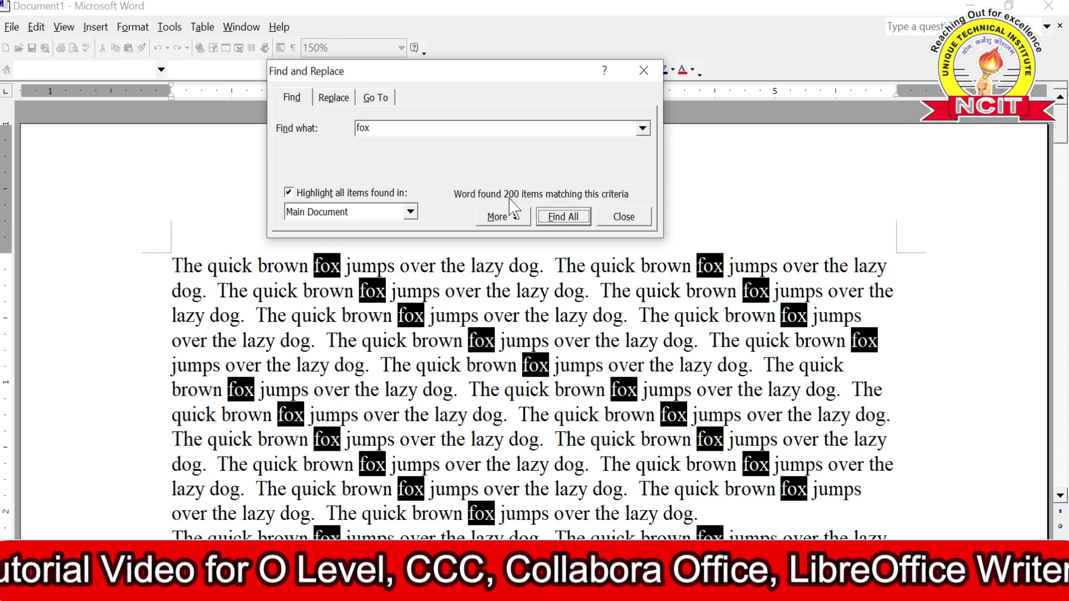
drag(367, 127, 353, 127)
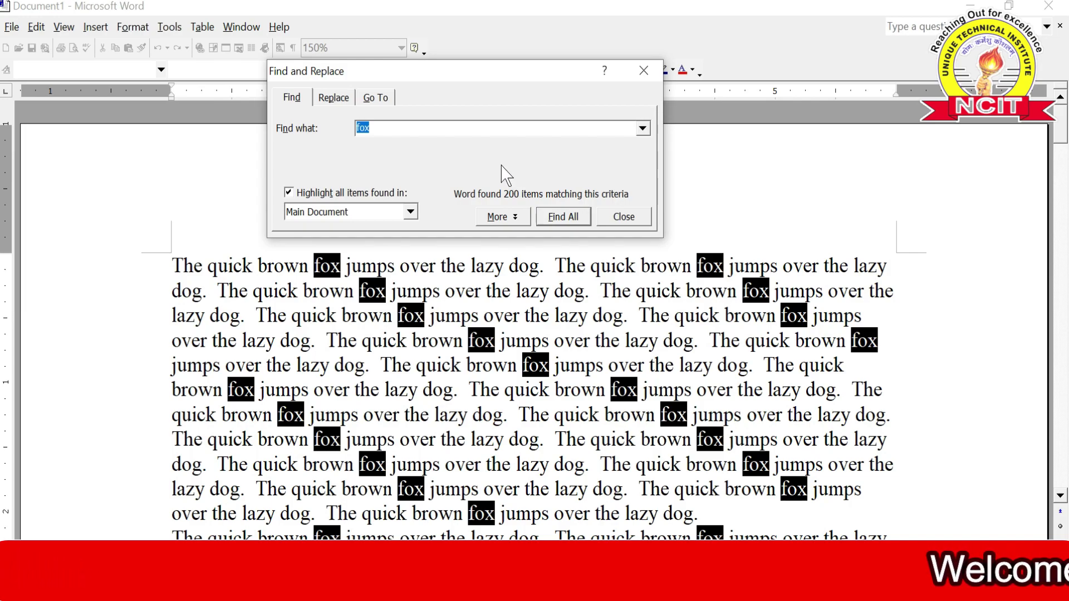
click(623, 217)
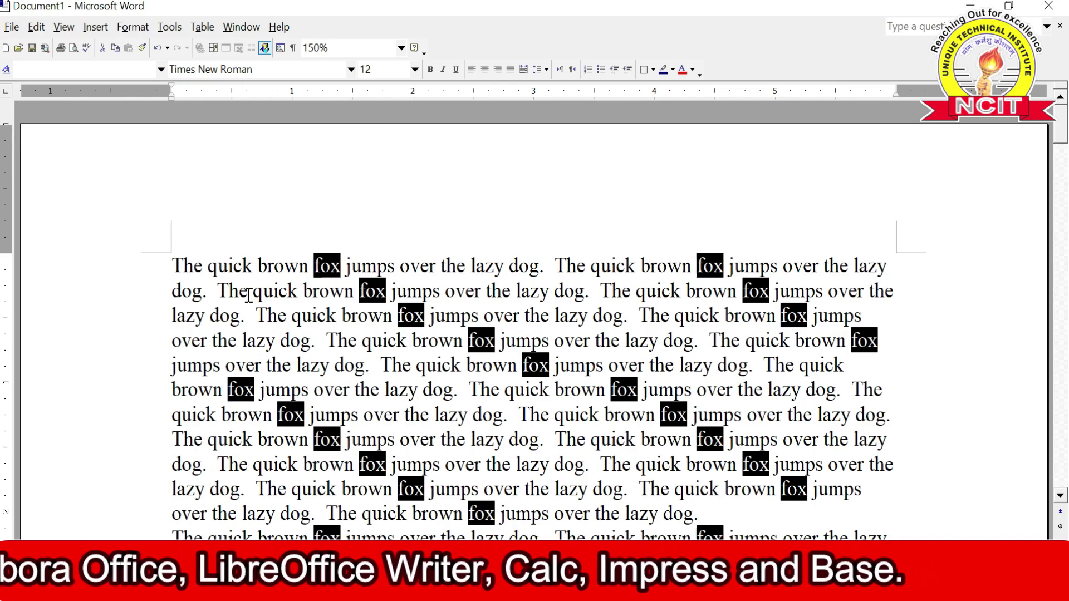
Clear the highlighting and make the first 'fox' on line one bold and 16 pt.
click(221, 291)
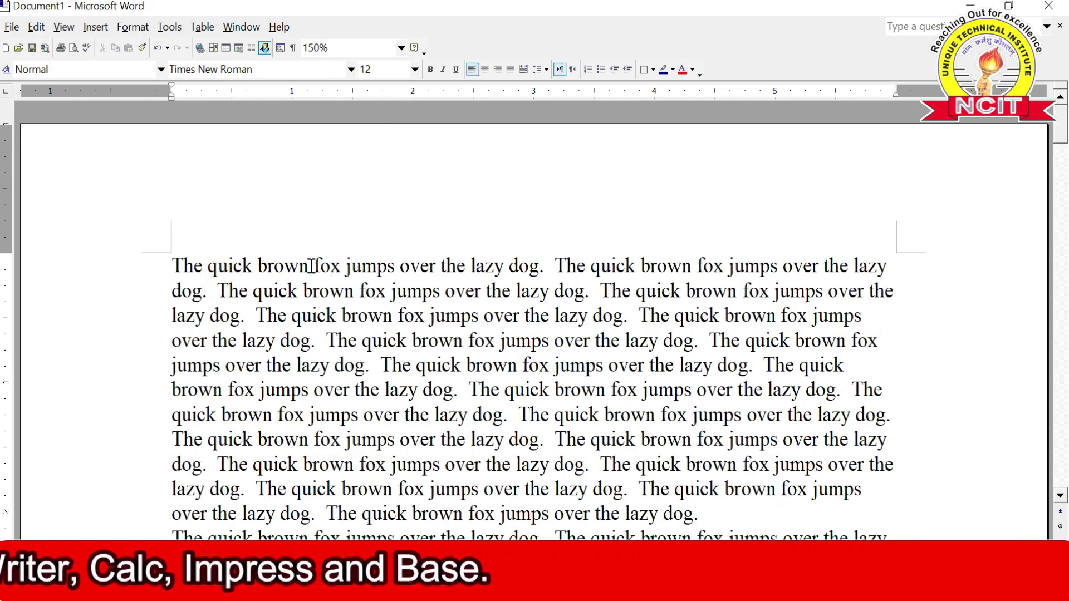
drag(316, 266, 341, 268)
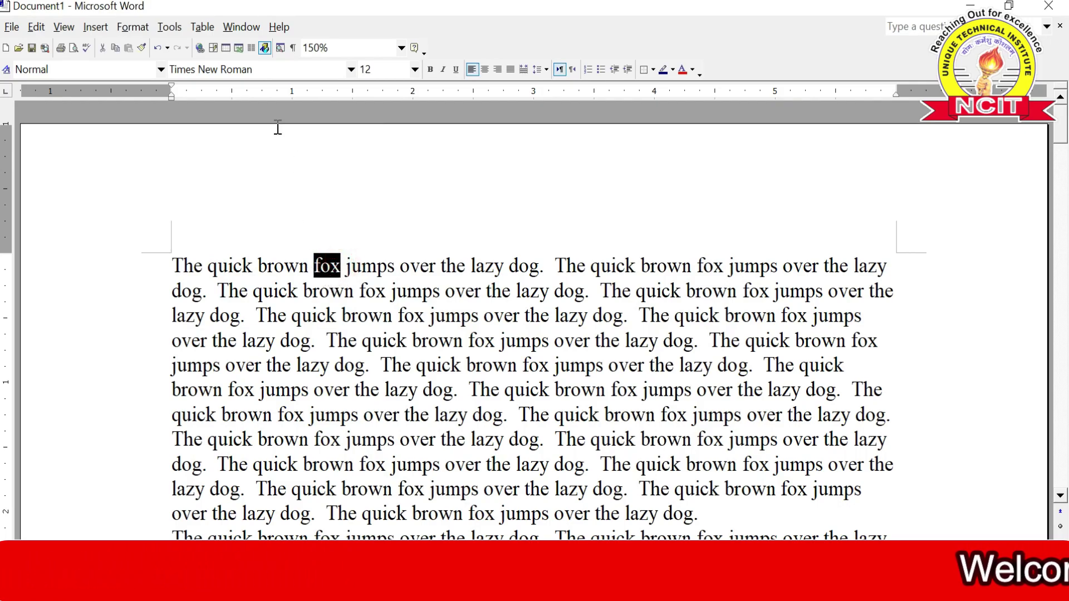
click(430, 69)
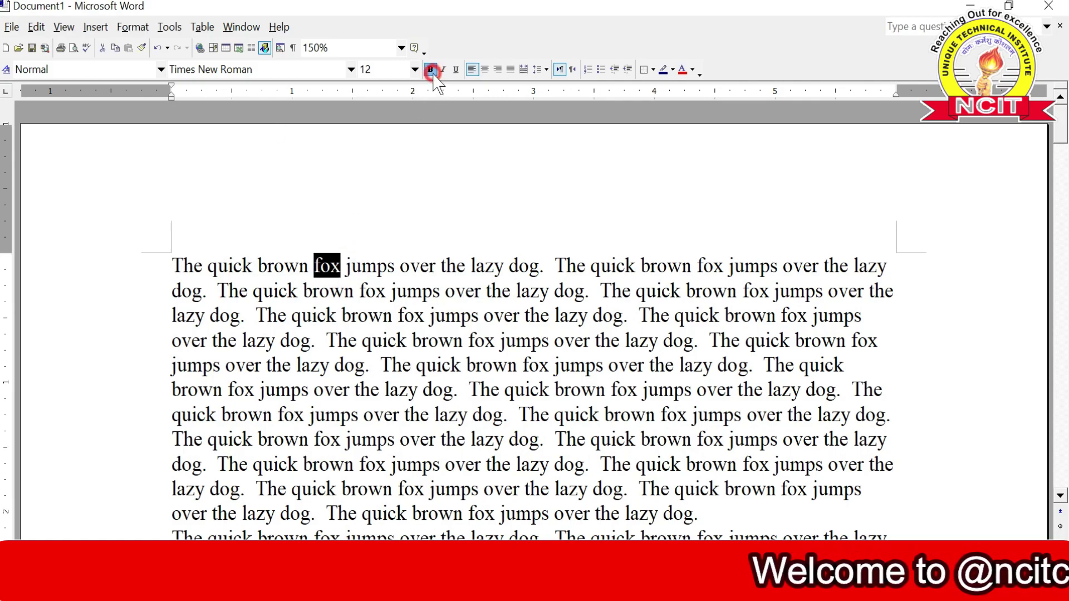
click(415, 69)
click(381, 192)
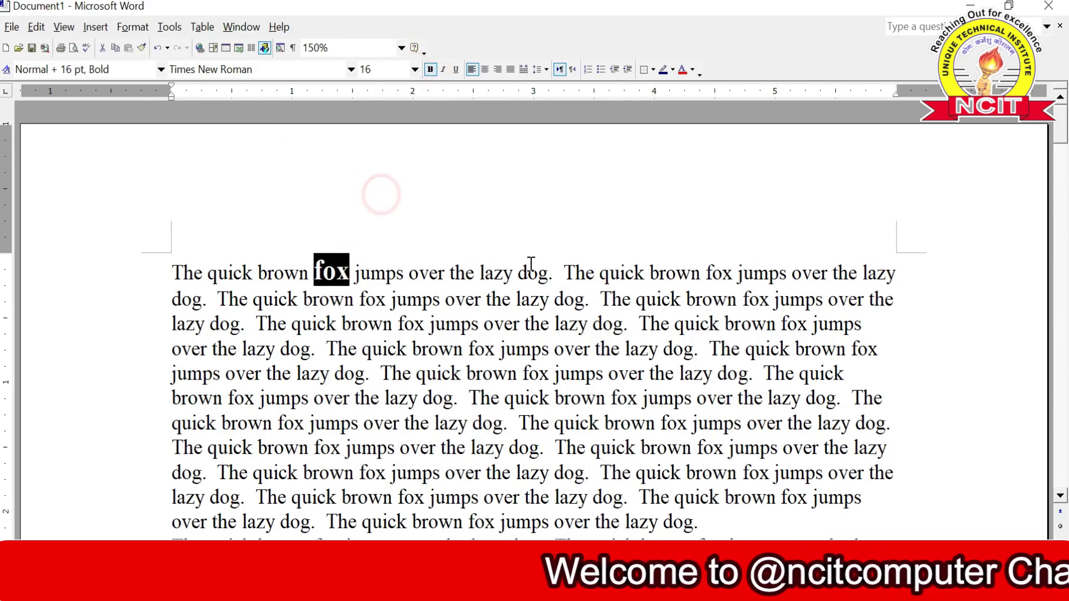
Make the second 'fox' on the first line 16 pt and bold as well.
drag(702, 275, 736, 275)
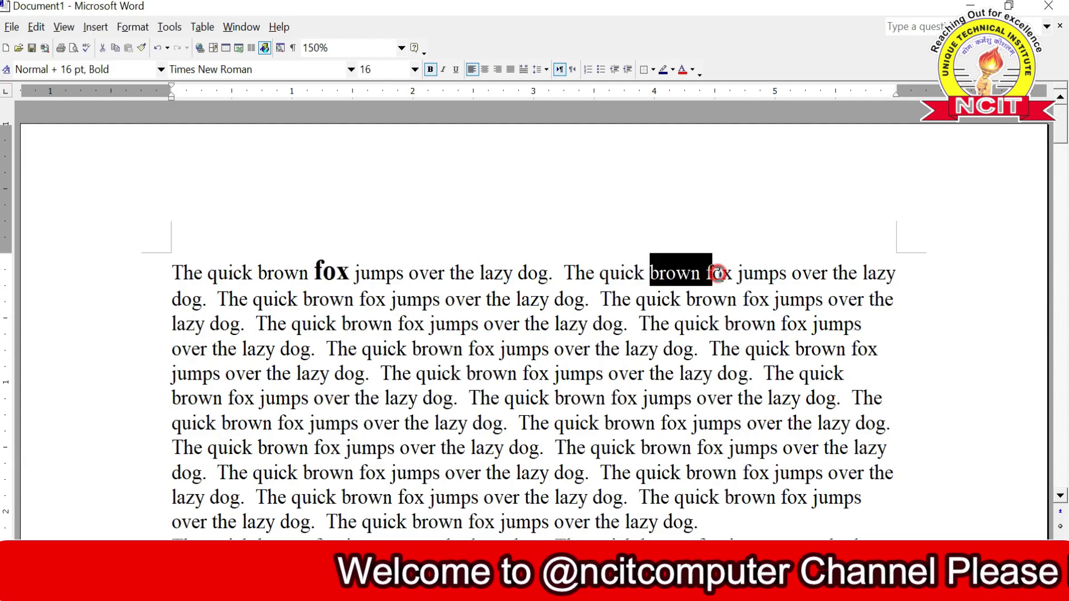
click(719, 273)
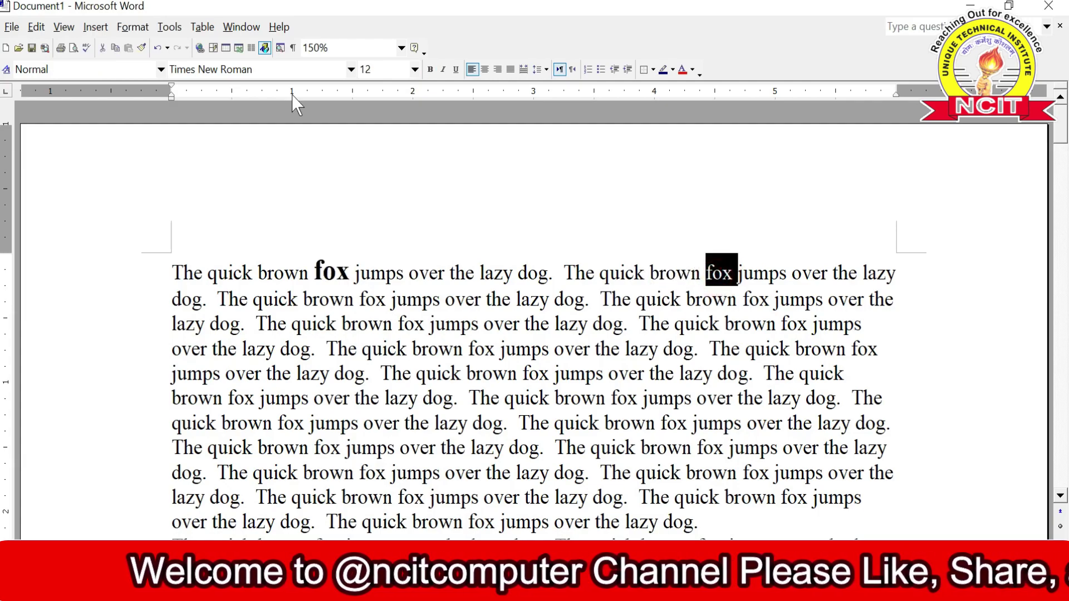
click(415, 69)
click(389, 193)
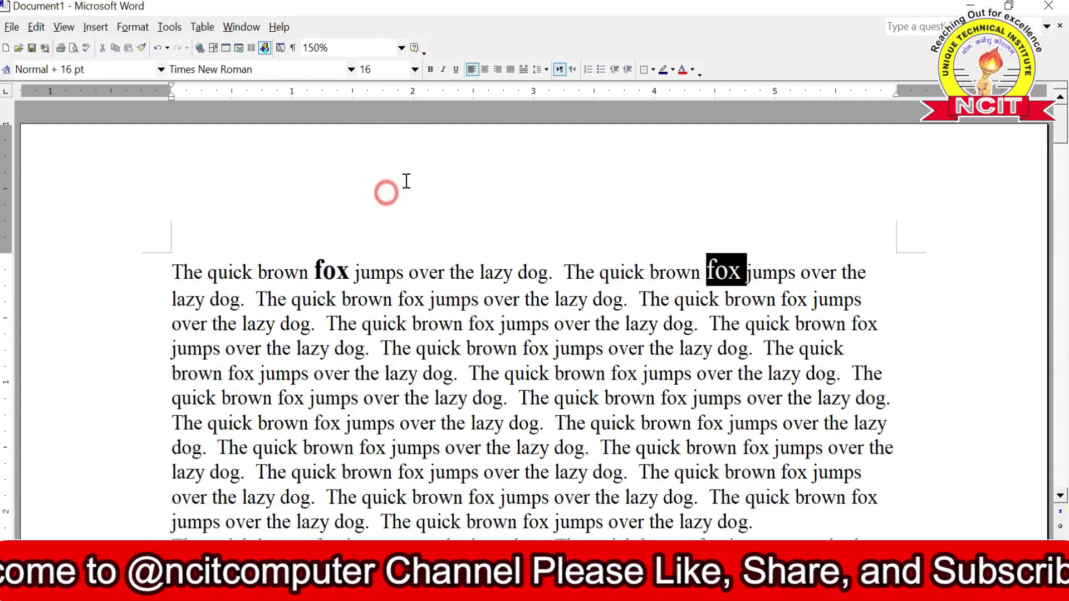
click(430, 69)
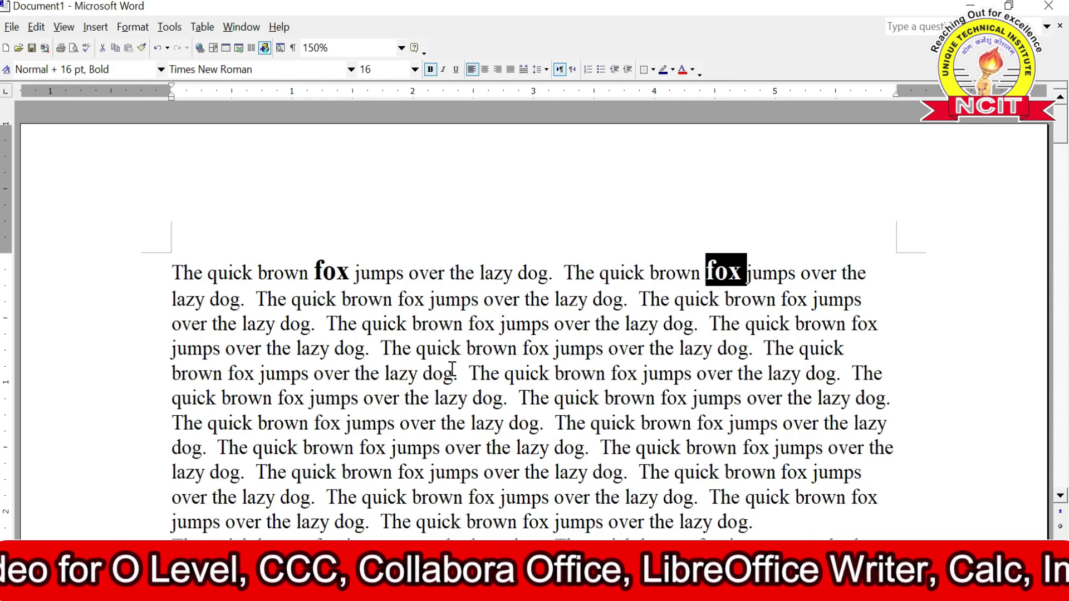
click(228, 270)
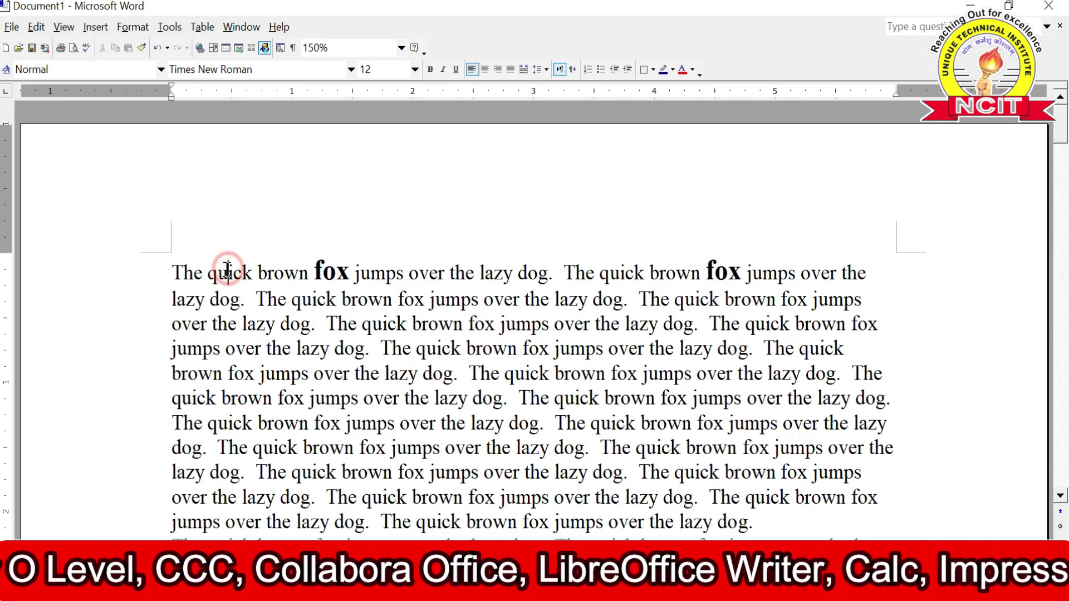
Select every 'fox' in the document with Find All and close the dialog.
click(39, 26)
click(90, 241)
text(fox)
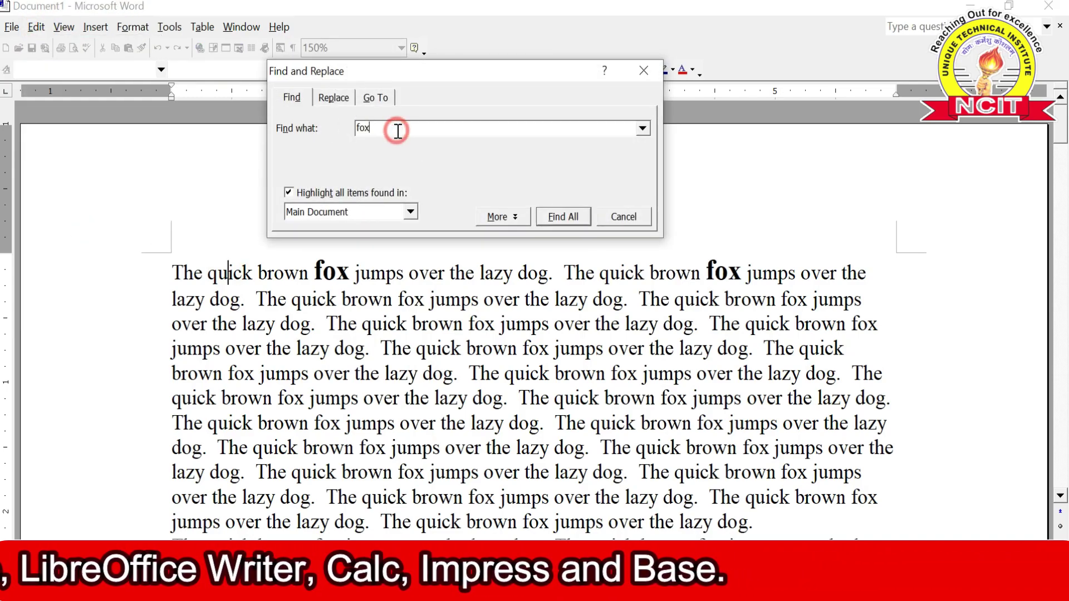
drag(398, 131, 344, 123)
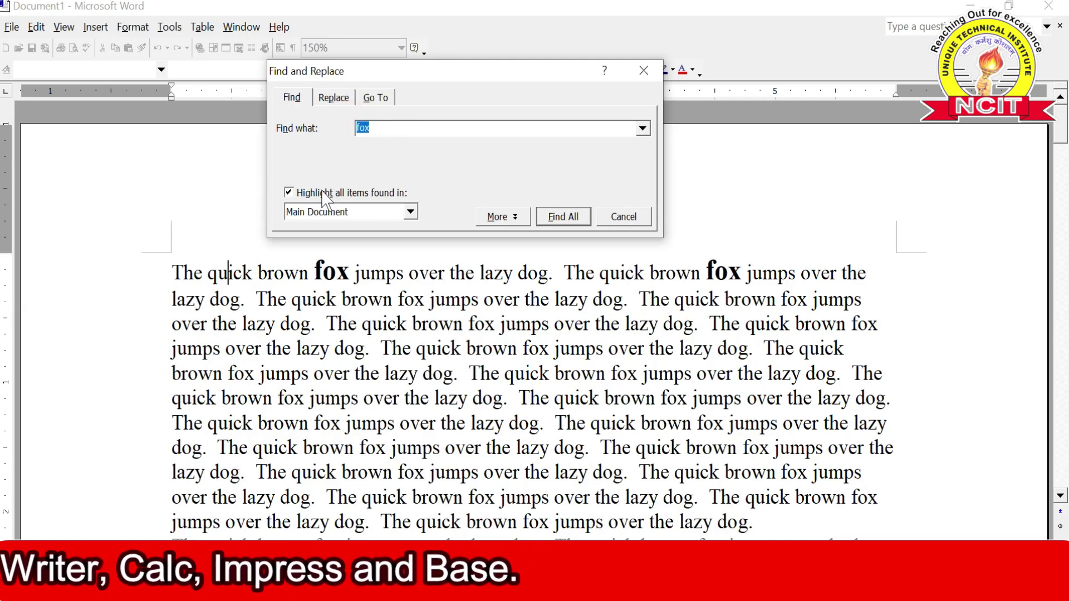
click(551, 219)
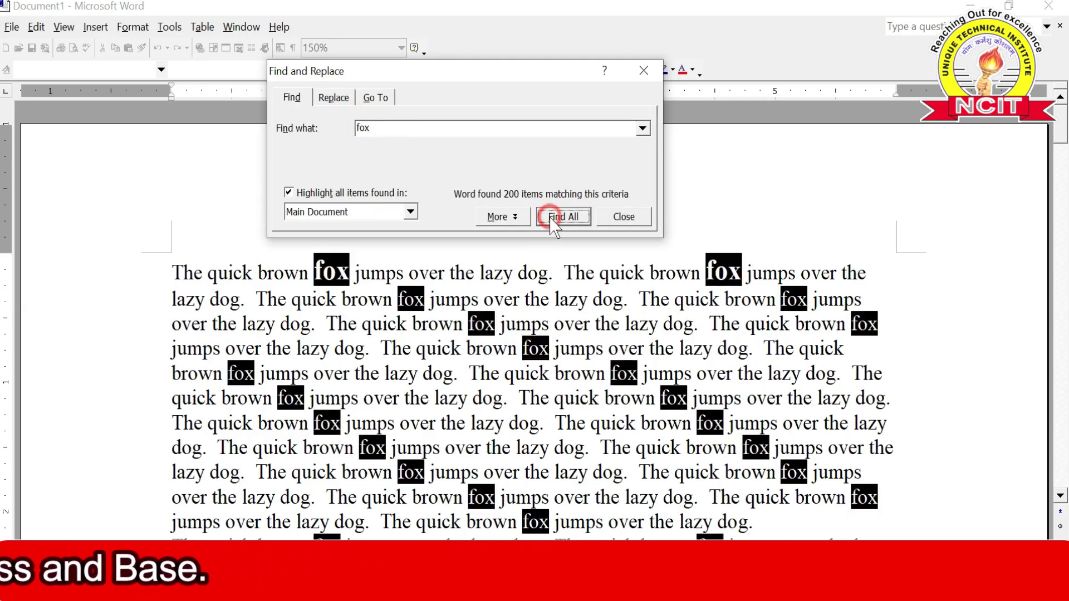
click(617, 216)
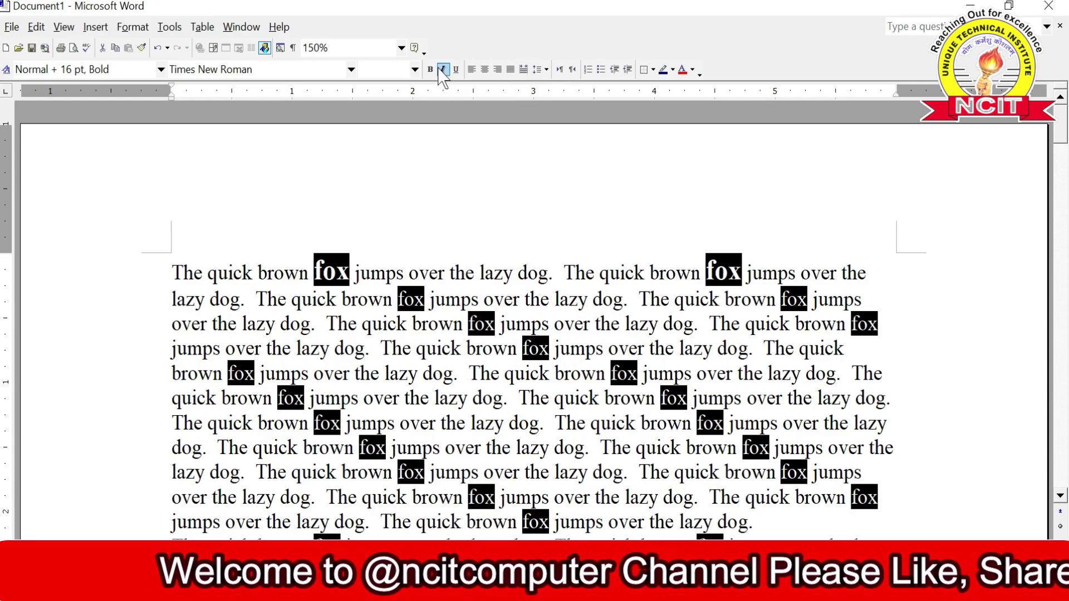
Set all selected 'fox' words to 18 pt, remove bold, and colour them red.
click(414, 69)
click(384, 206)
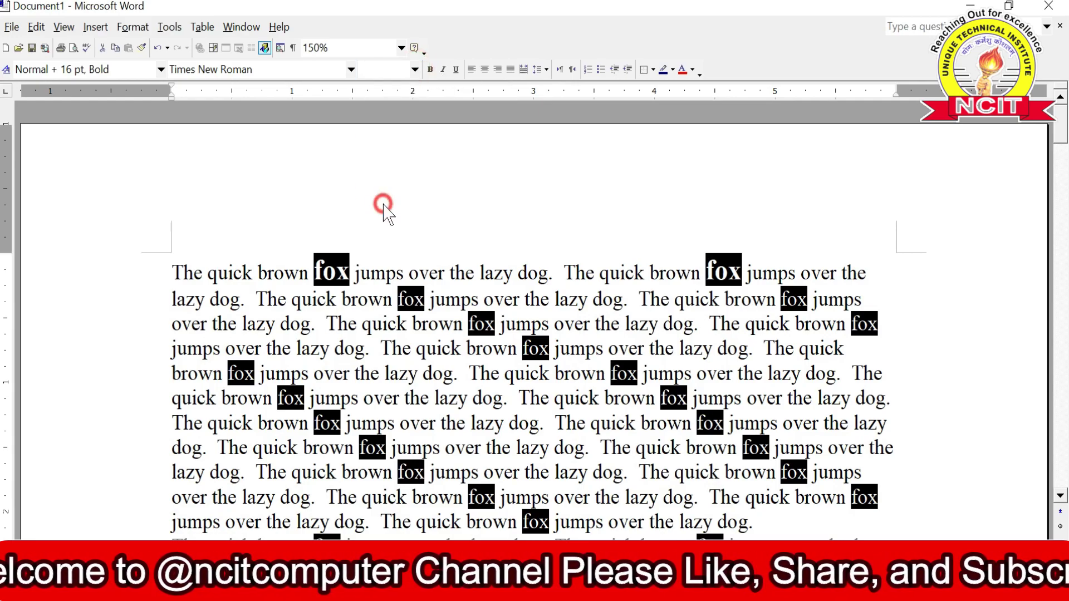
click(430, 70)
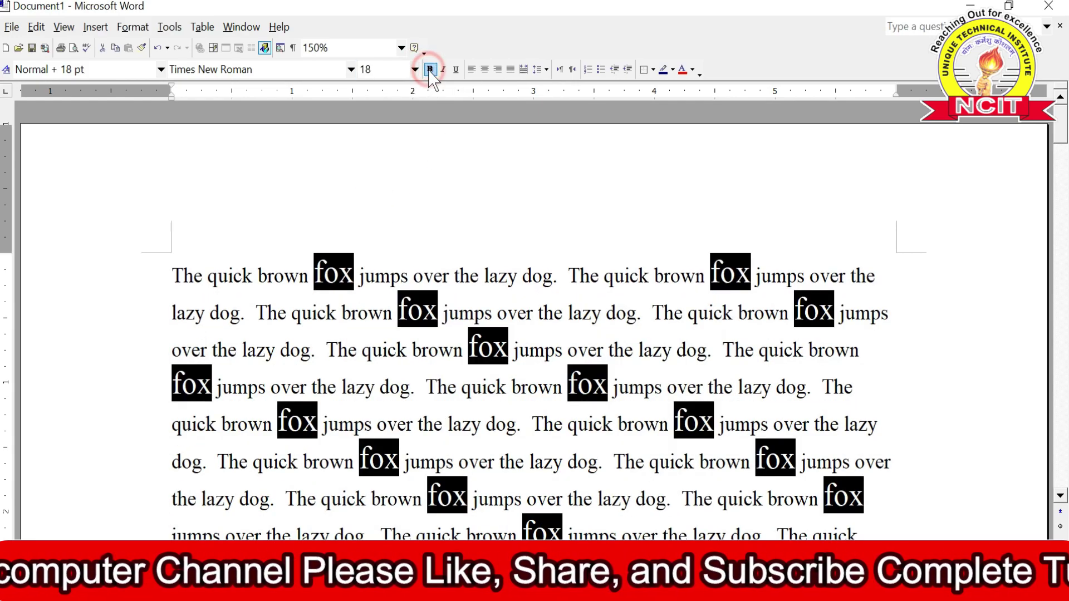
click(682, 69)
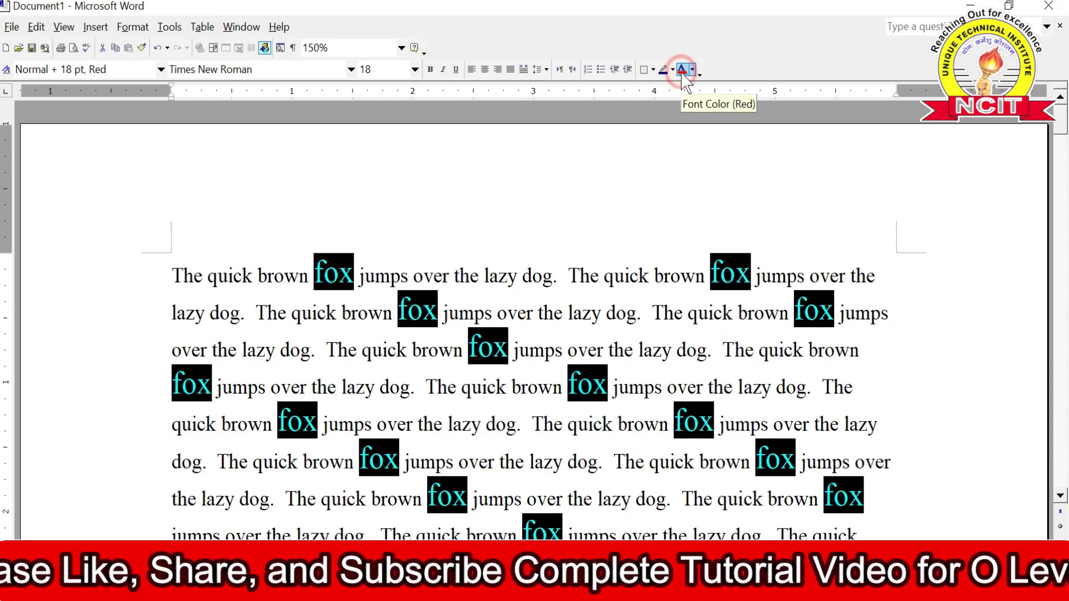
click(597, 278)
scroll(597, 282, down, 2)
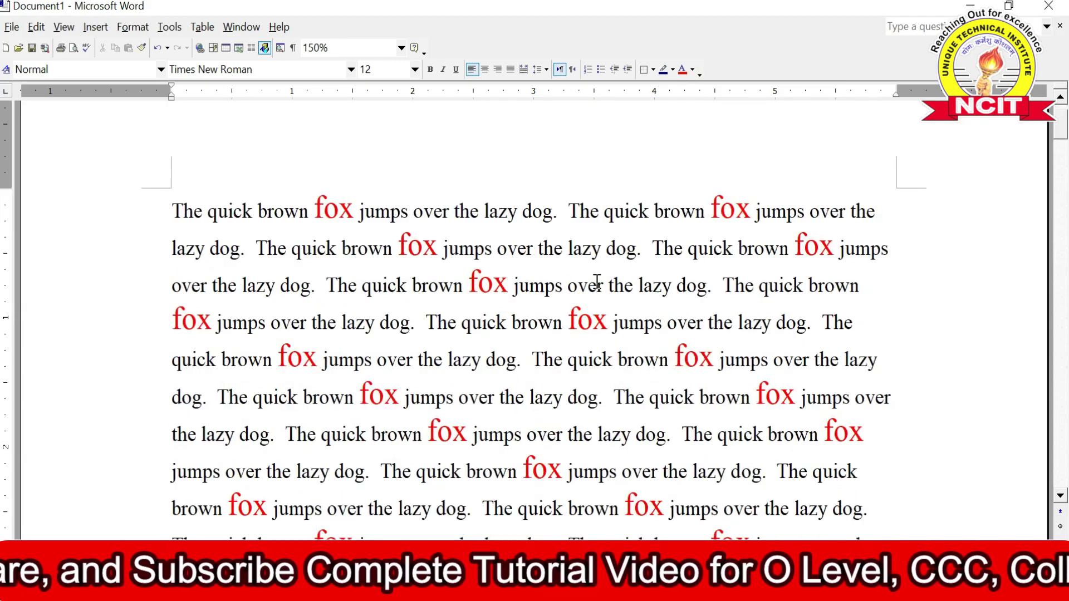
scroll(596, 282, down, 3)
scroll(596, 282, down, 2)
scroll(597, 283, down, 3)
scroll(596, 282, down, 2)
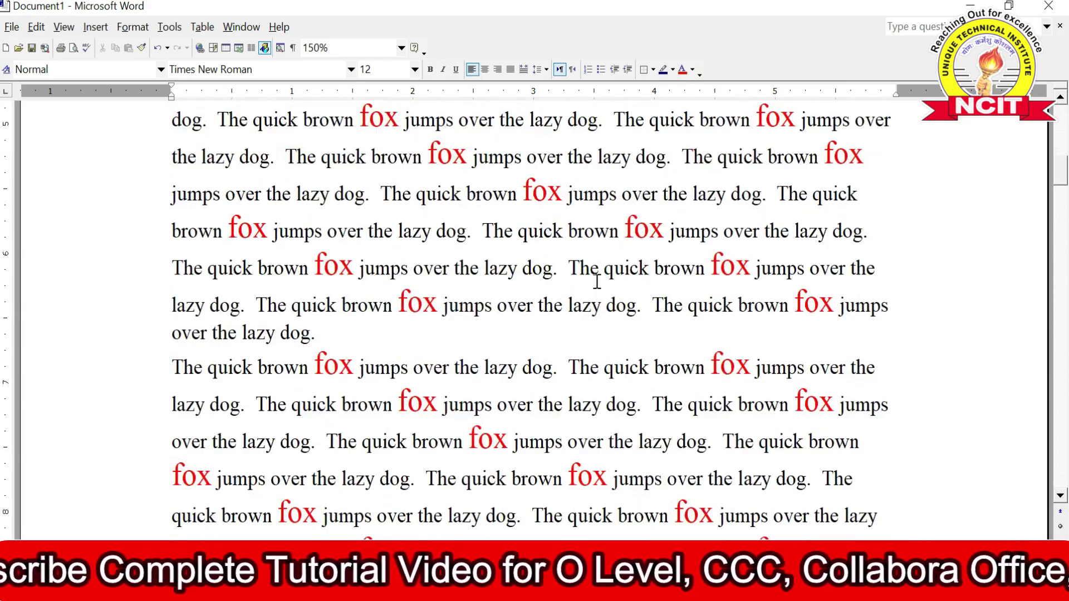
scroll(597, 282, down, 2)
scroll(596, 282, down, 3)
scroll(596, 282, down, 3)
scroll(597, 282, down, 2)
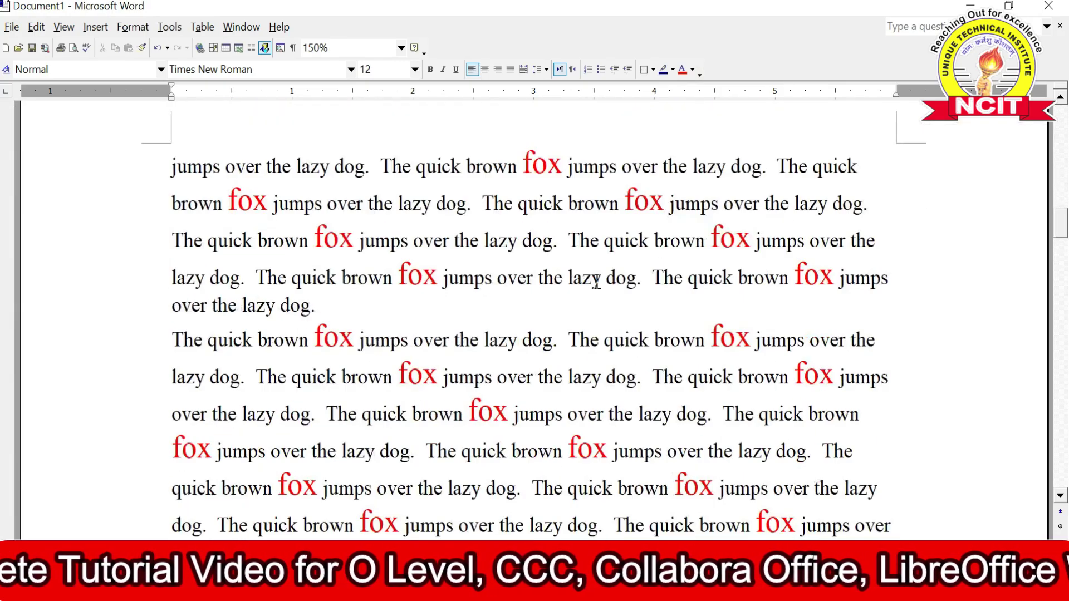
scroll(596, 281, down, 1)
scroll(597, 282, down, 1)
scroll(597, 283, down, 1)
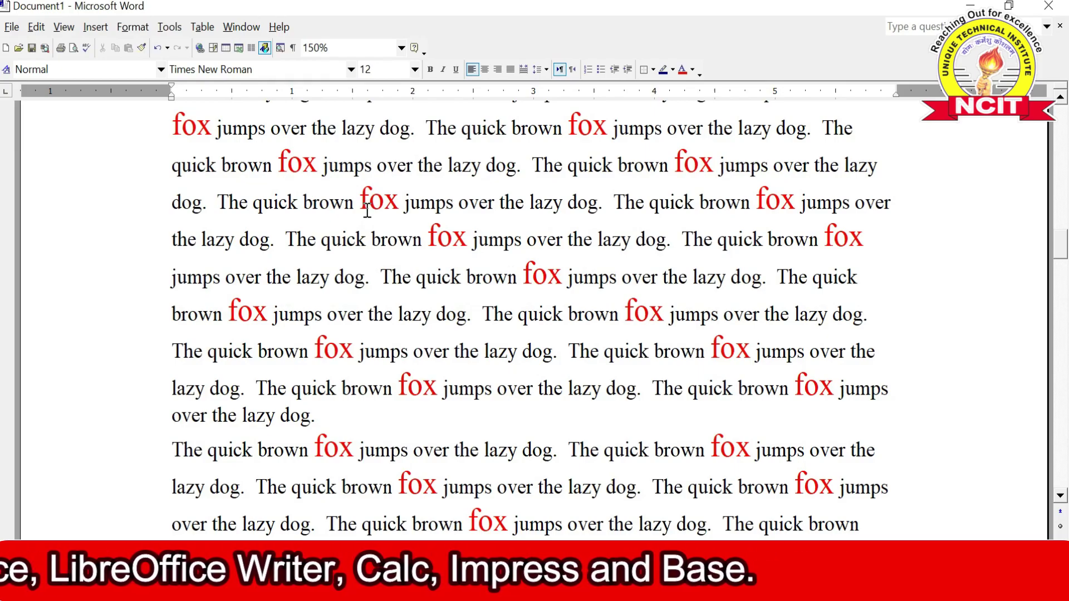
scroll(367, 211, up, 5)
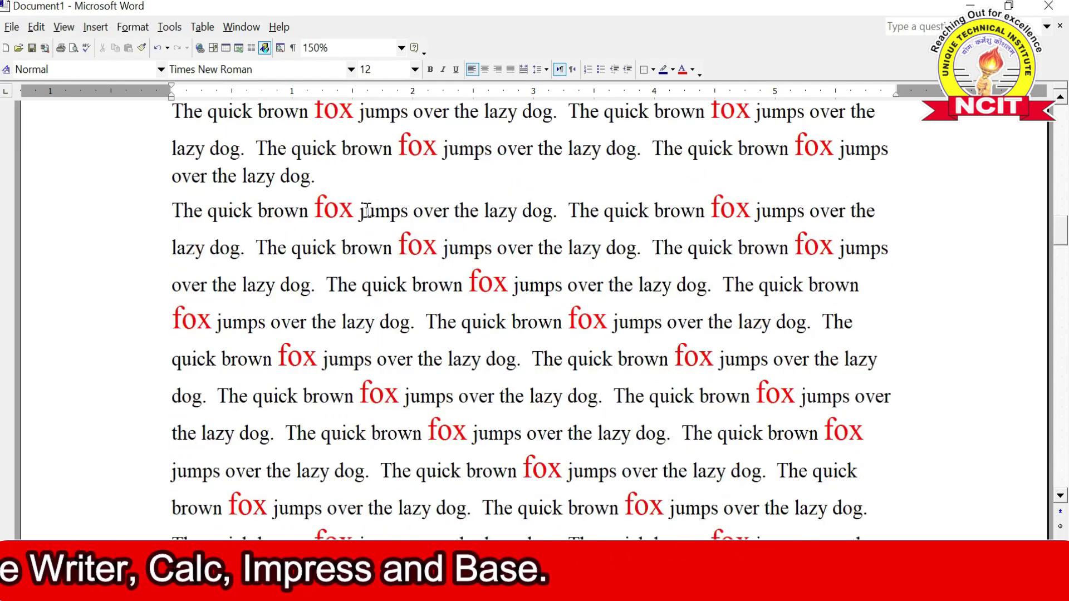
scroll(367, 210, up, 5)
scroll(367, 210, up, 5)
scroll(367, 211, up, 5)
scroll(367, 211, up, 3)
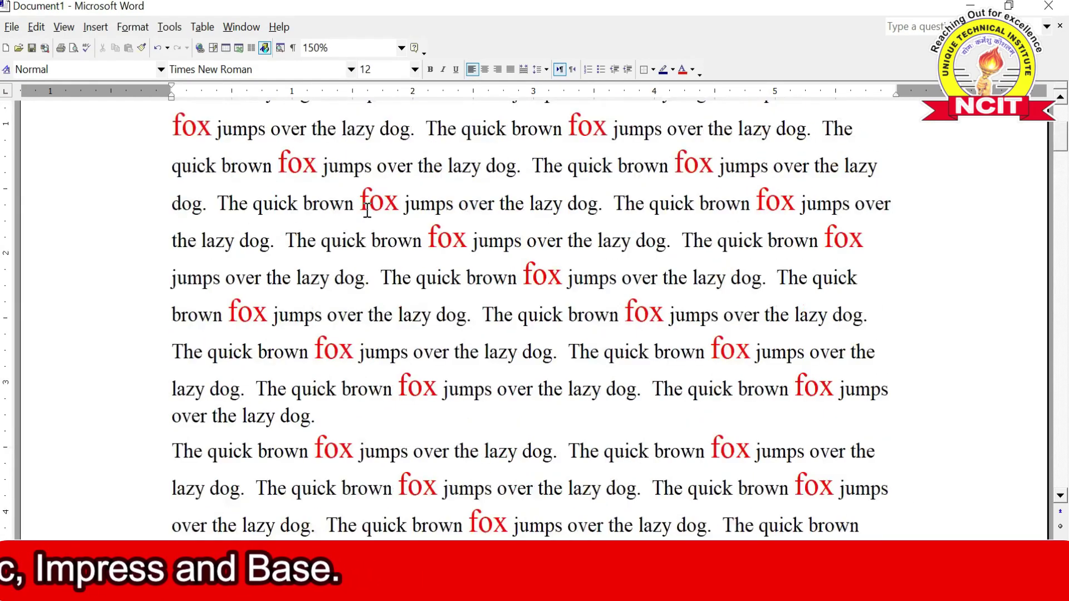
scroll(267, 189, up, 3)
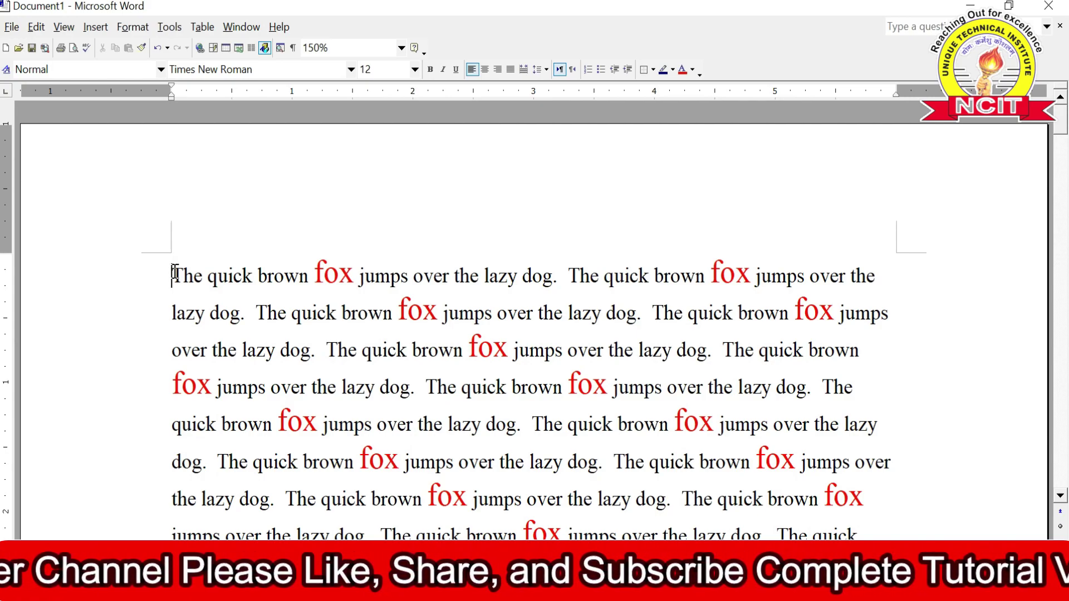
Select every 'fox' using Ctrl+F and Find All, then close the search.
key(ctrl+f)
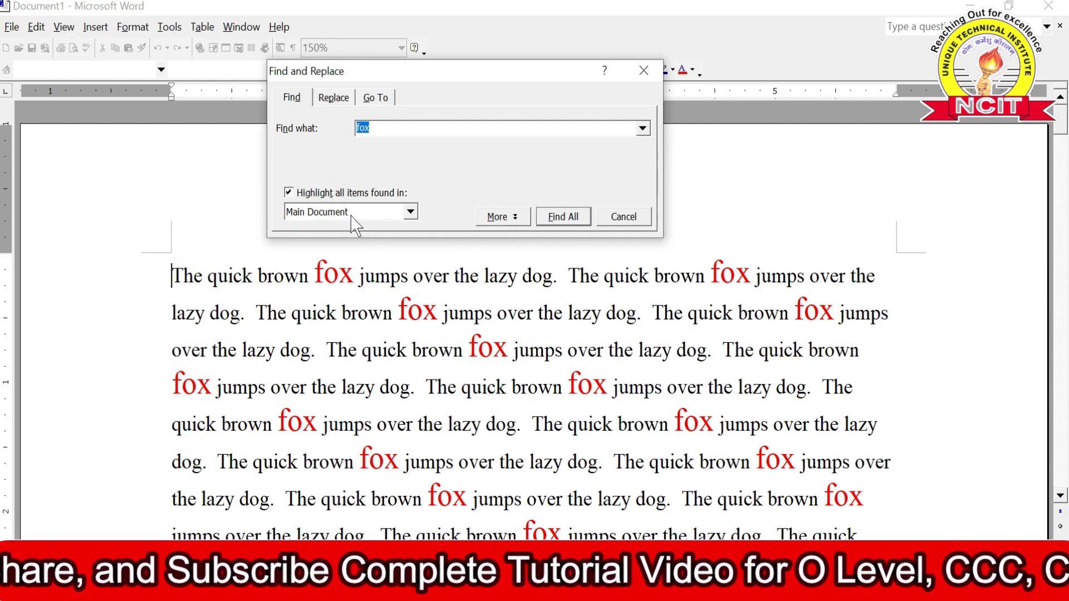
click(563, 217)
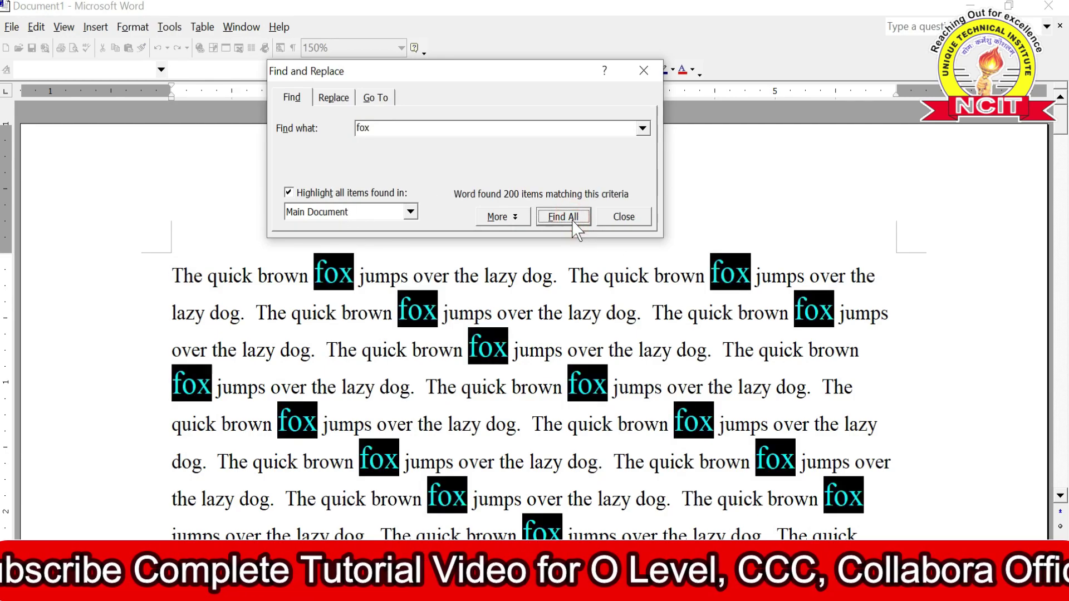
click(625, 217)
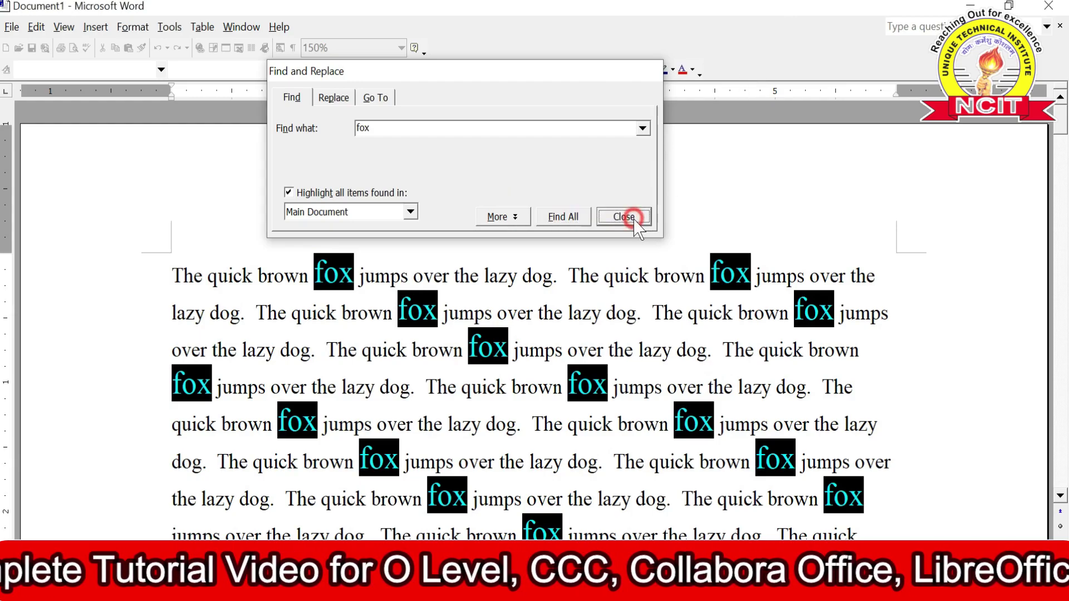
Make all selected 'fox' words blue, bold and 18 pt.
click(693, 70)
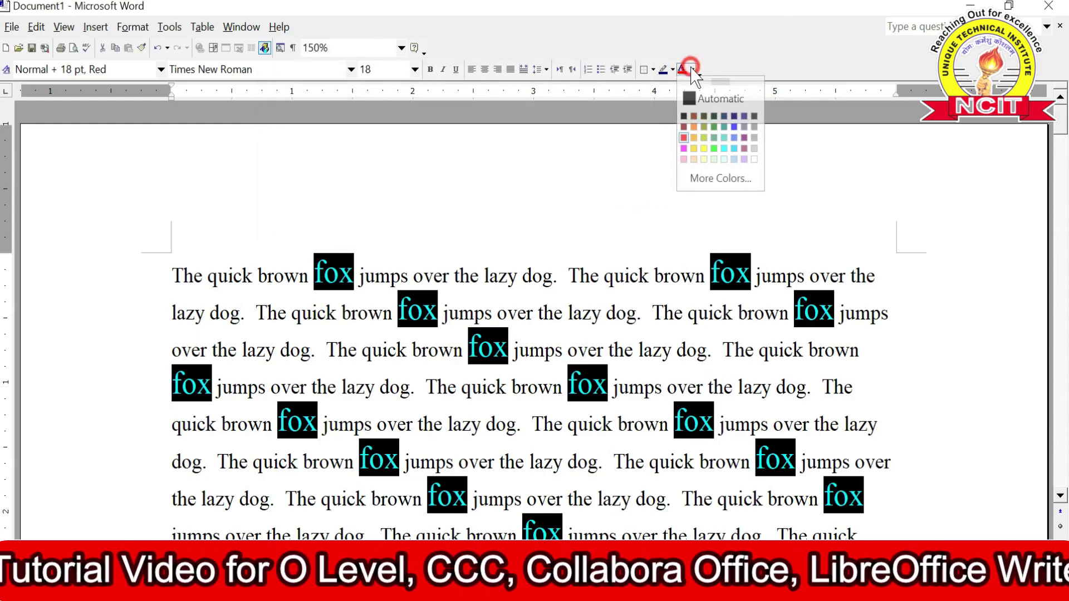
click(734, 130)
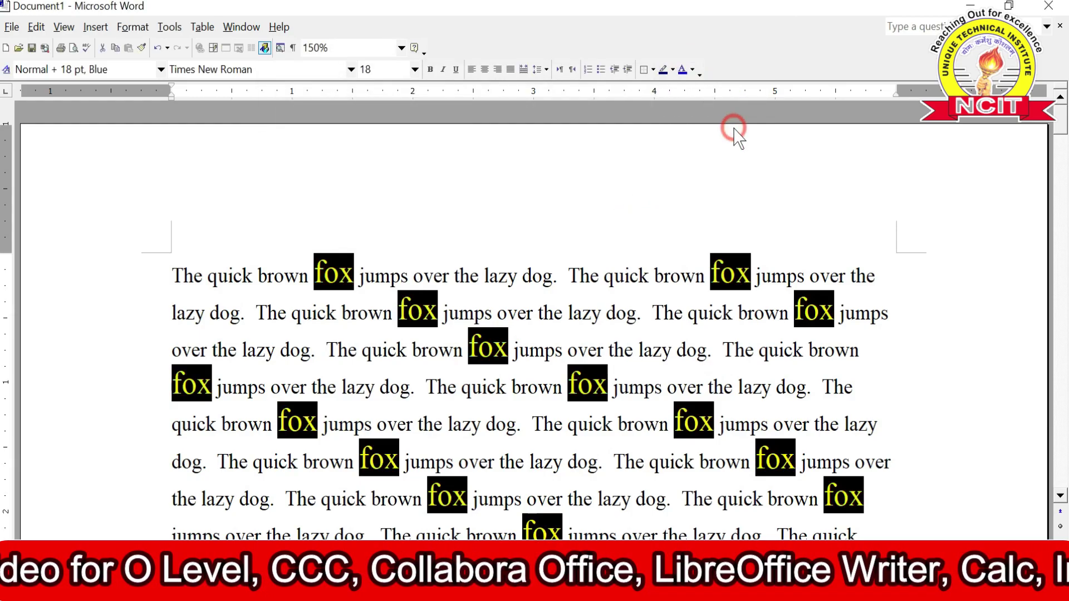
click(430, 69)
click(414, 69)
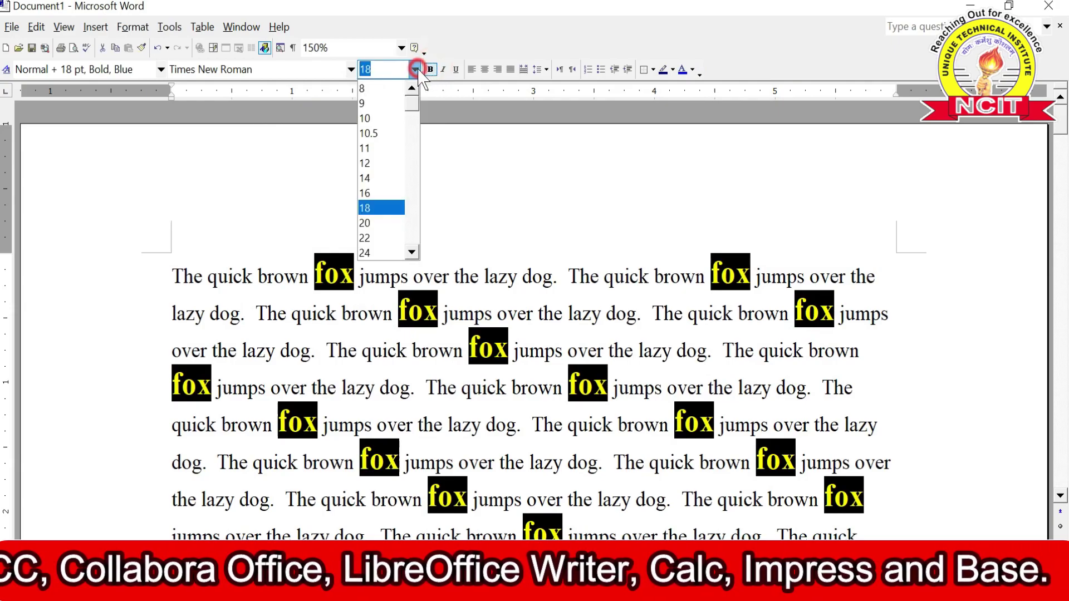
click(383, 209)
click(573, 310)
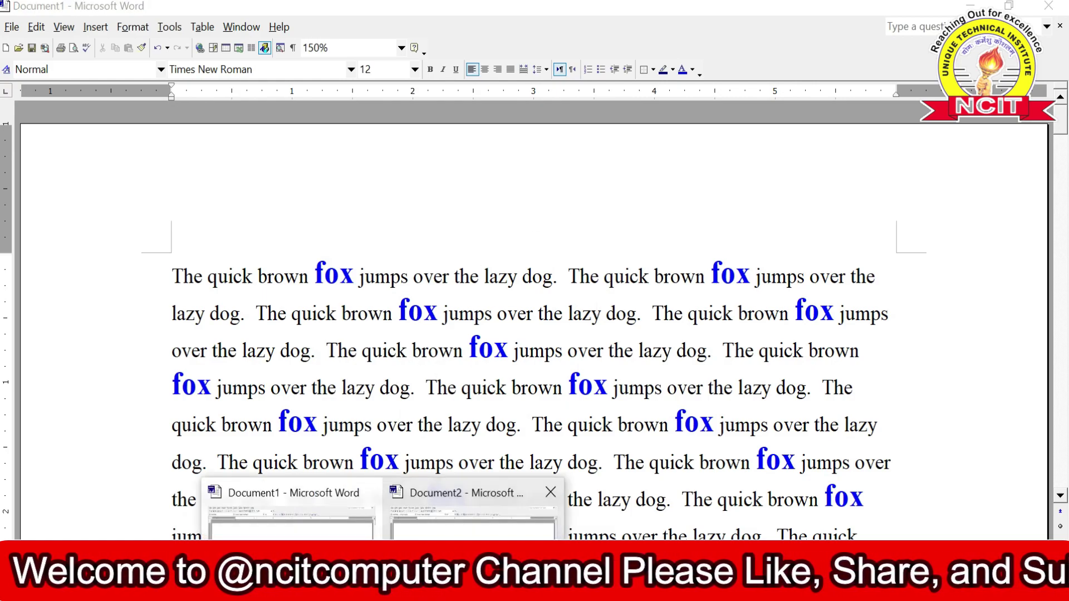
Switch to Document2 and select the word 'Replace' in its list.
click(484, 501)
click(165, 321)
drag(166, 321, 286, 323)
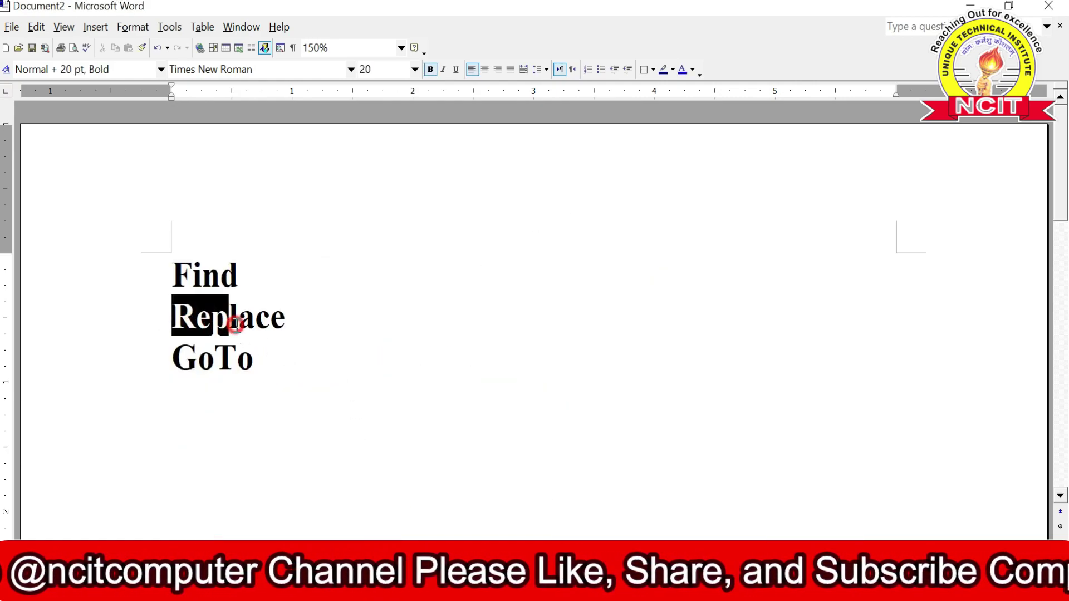
click(272, 369)
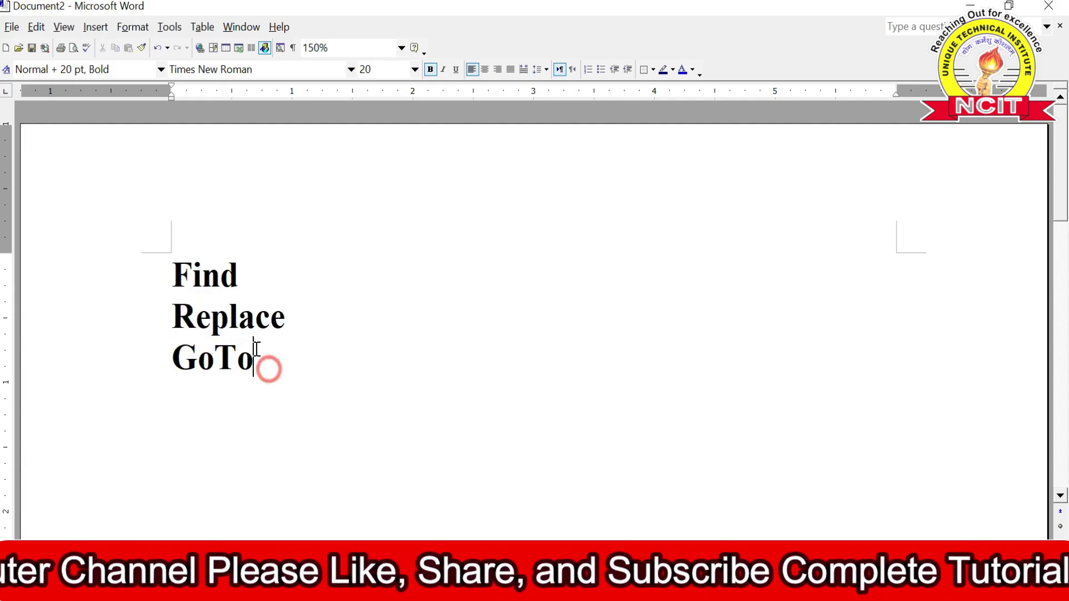
drag(172, 318, 283, 320)
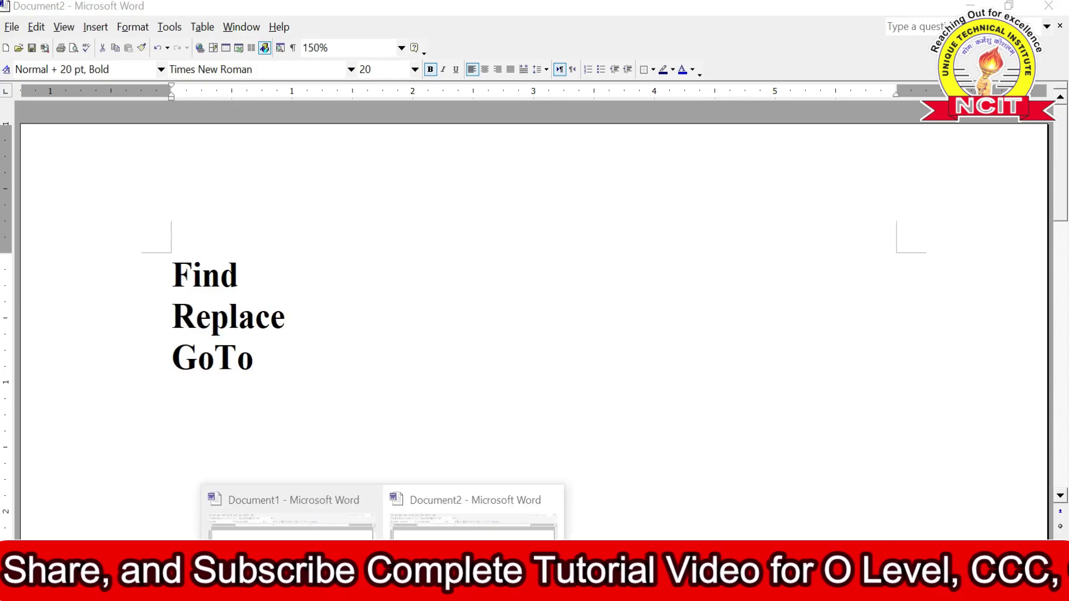
Return to Document1 from the taskbar and open the Edit menu.
click(315, 531)
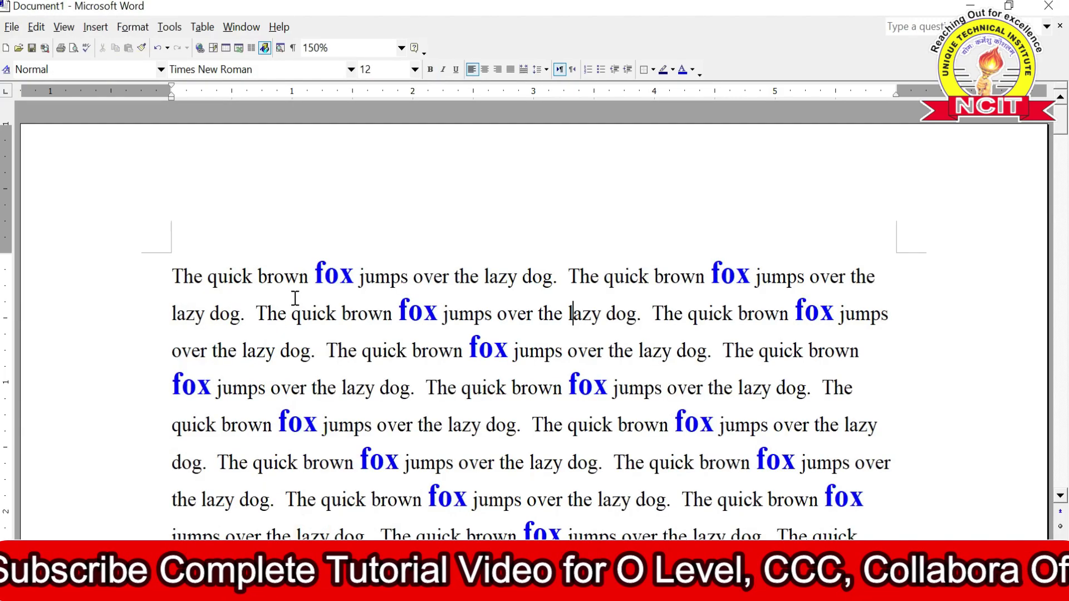
drag(315, 274, 347, 274)
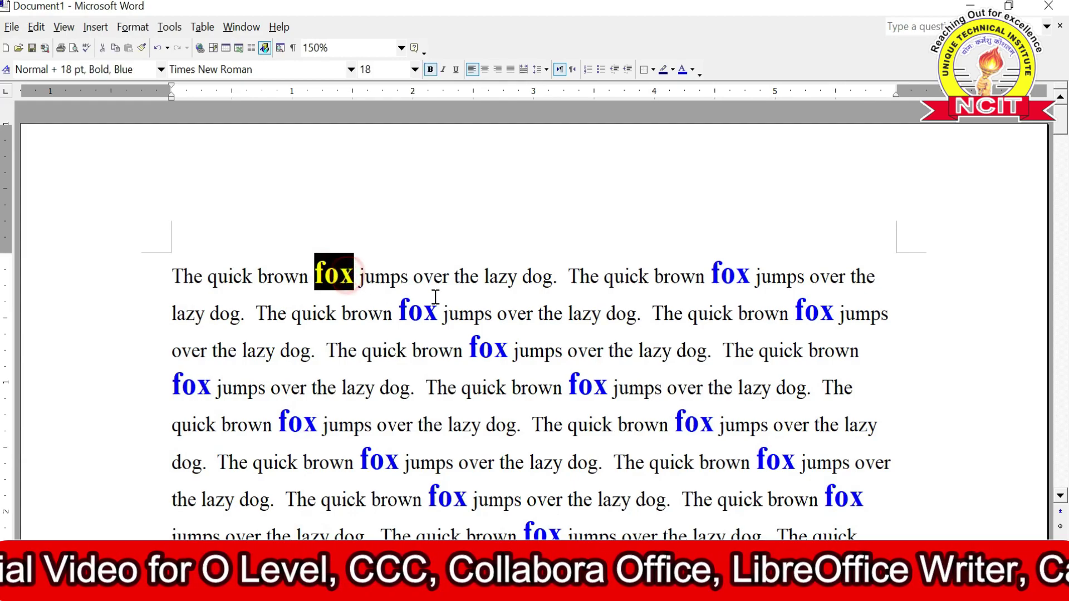
click(478, 276)
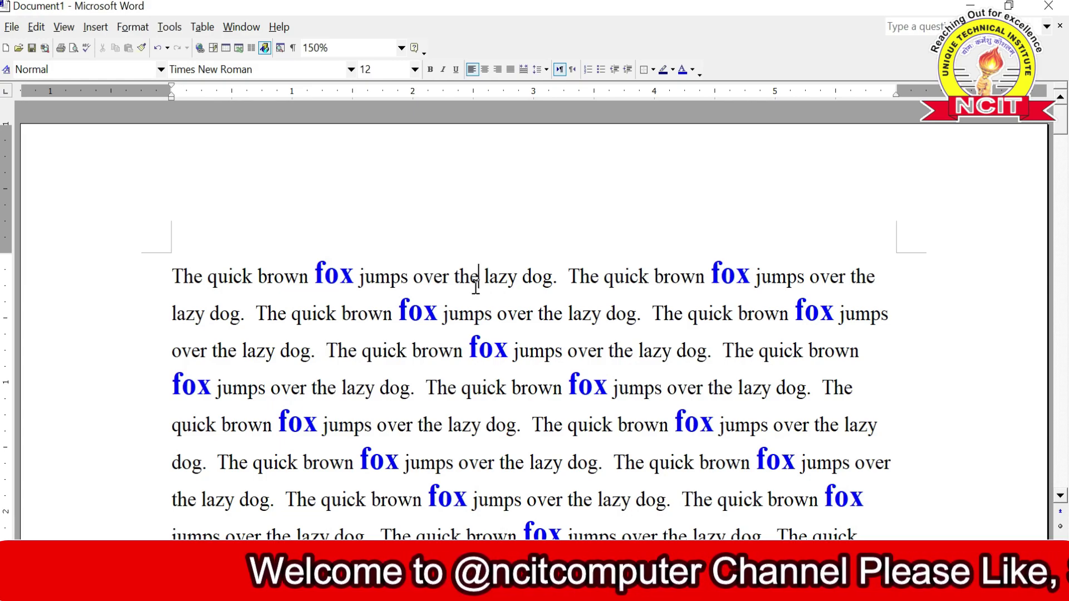
click(36, 28)
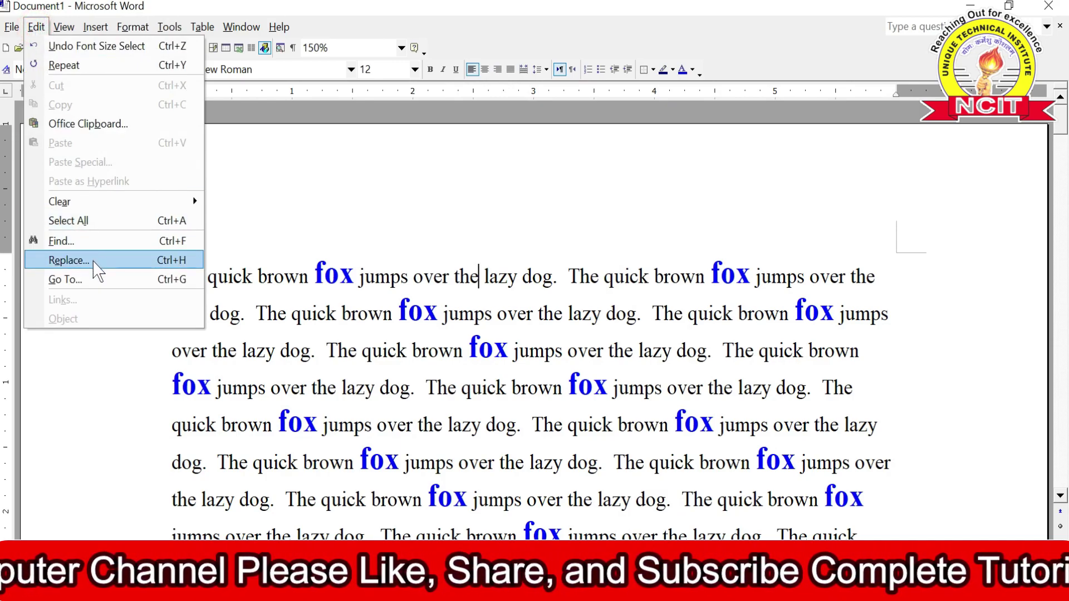
Open Replace from the Edit menu and toggle between the Find and Replace pages.
click(134, 270)
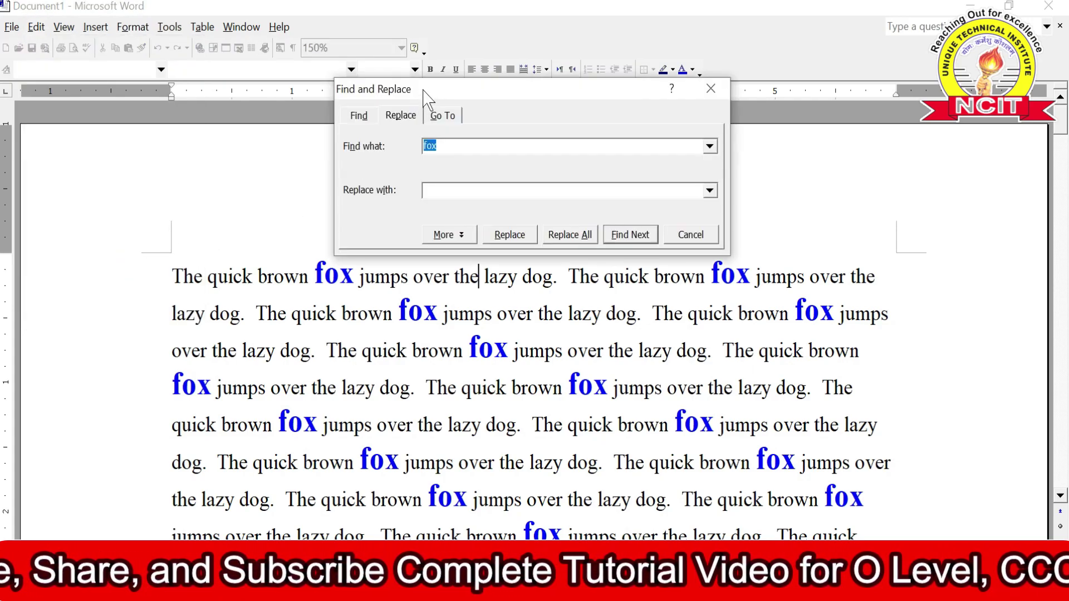
drag(432, 92, 415, 133)
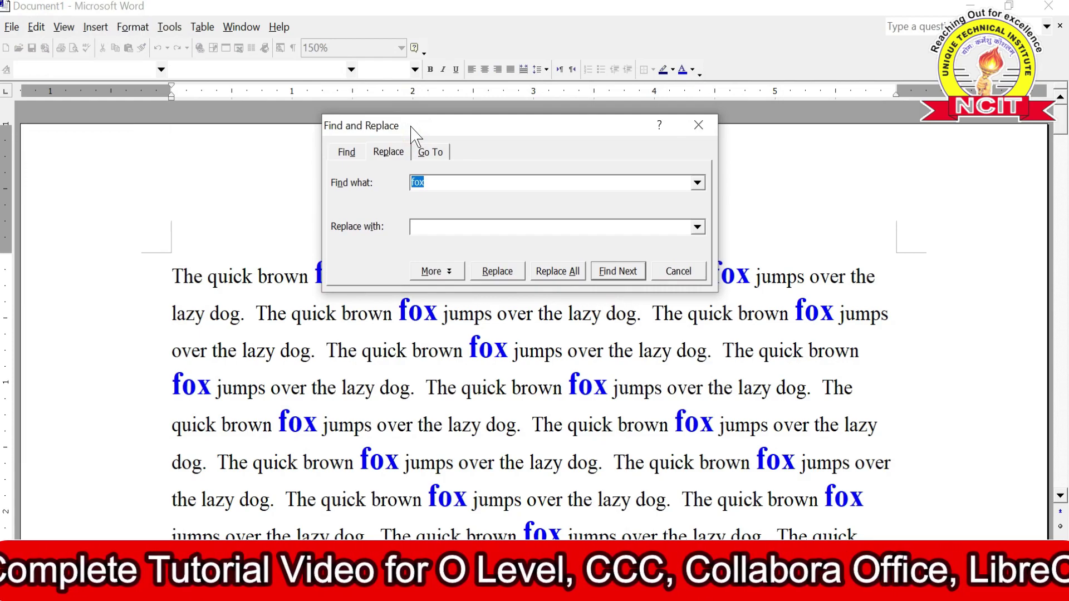
click(344, 155)
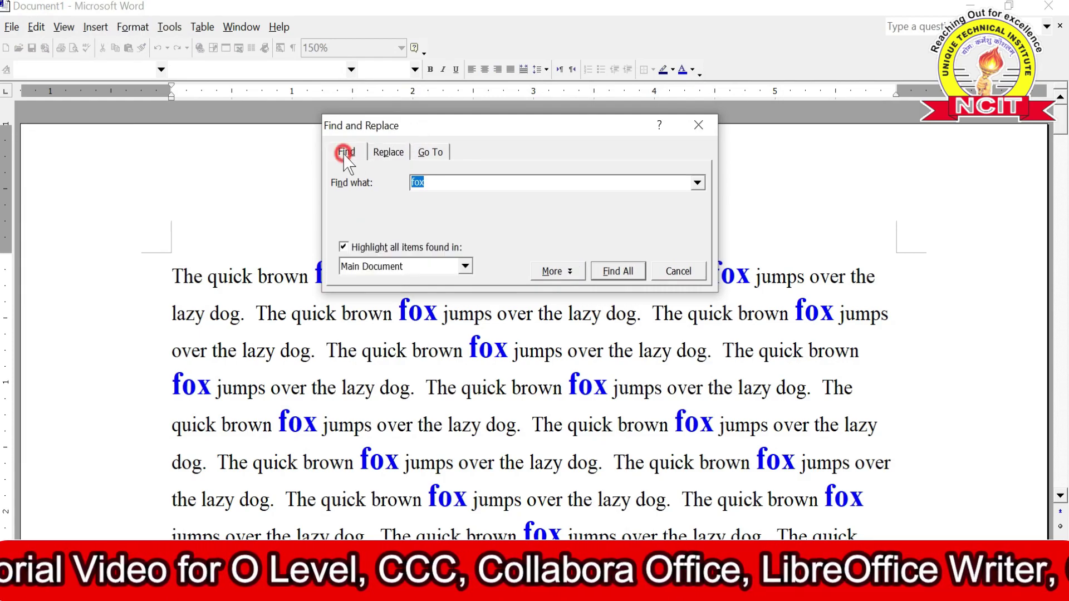
click(388, 156)
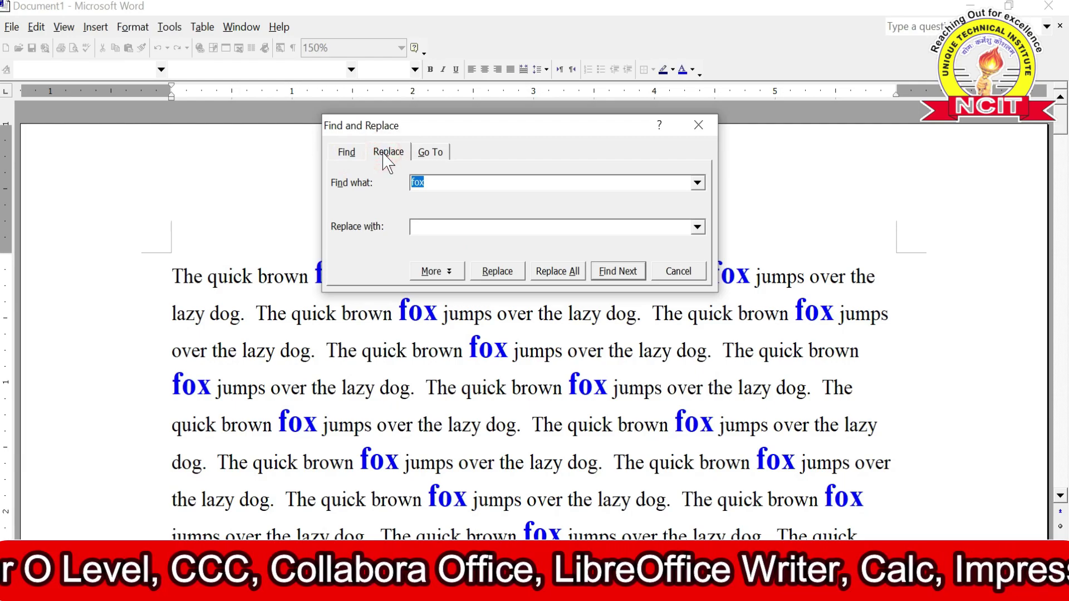
click(347, 153)
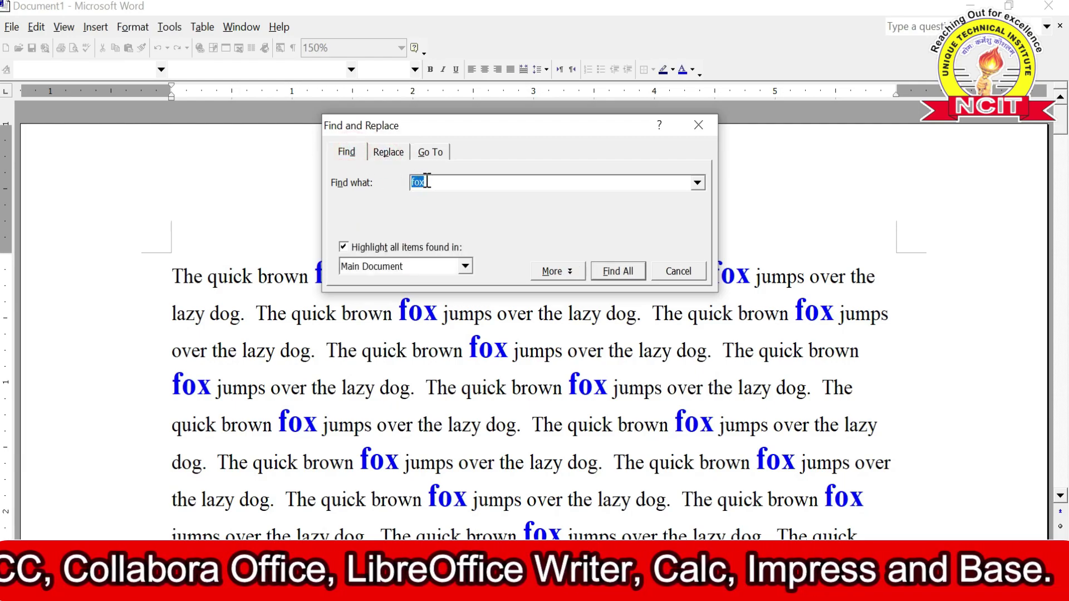
click(430, 182)
click(388, 153)
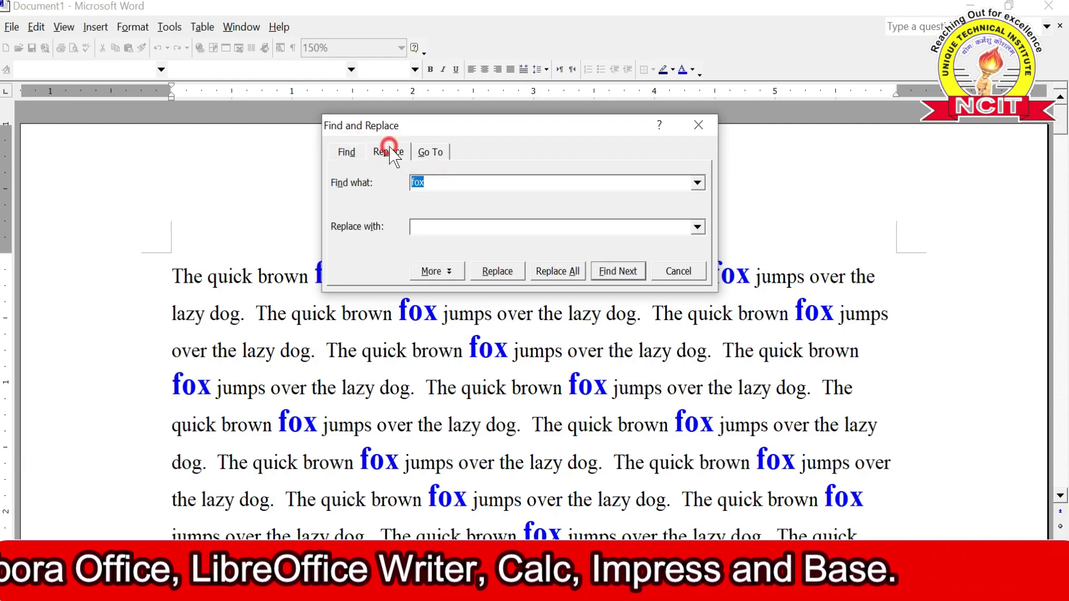
click(441, 183)
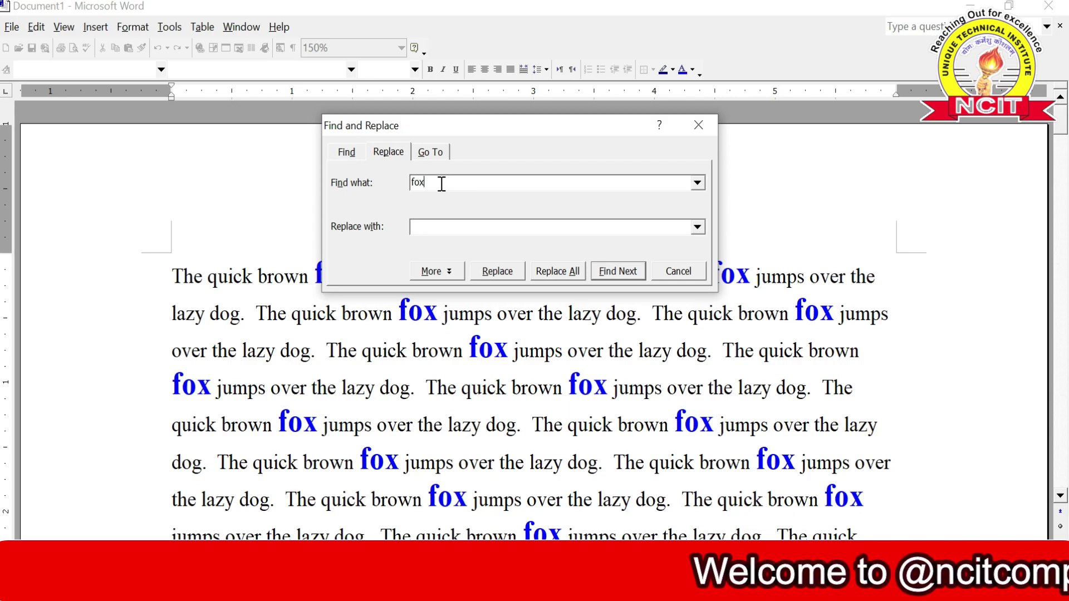
Keep 'fox' in Find what and enter 'cat' in Replace with.
drag(426, 182, 399, 184)
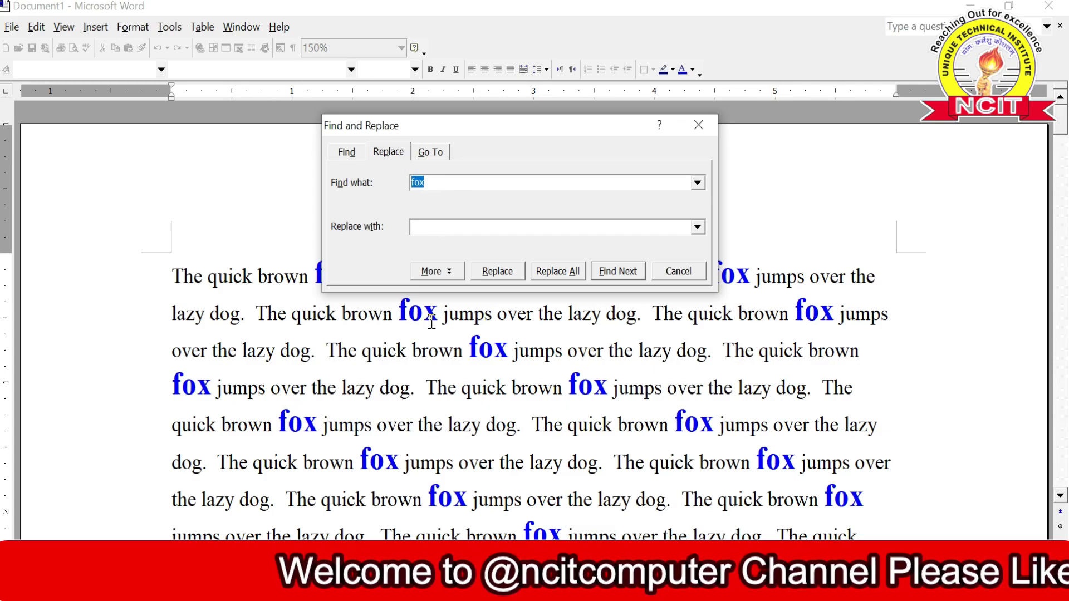
click(436, 182)
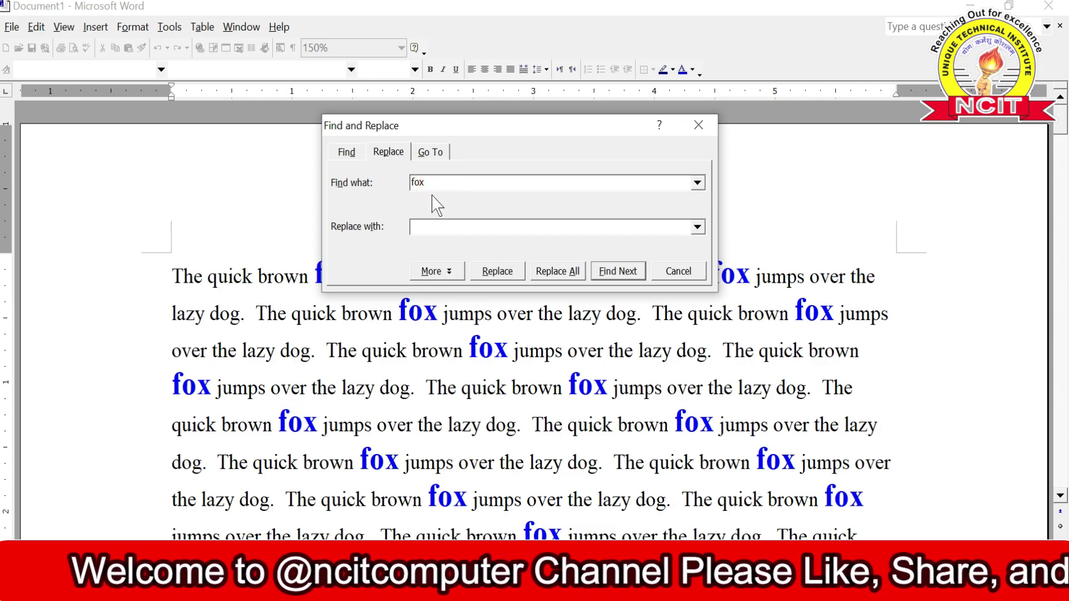
click(423, 228)
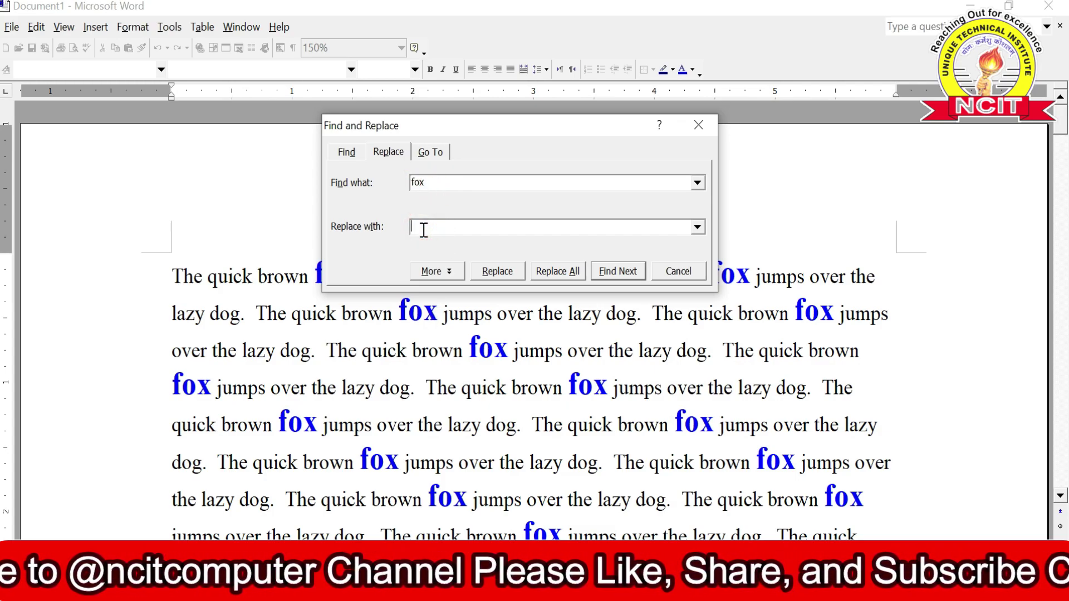
text(cat)
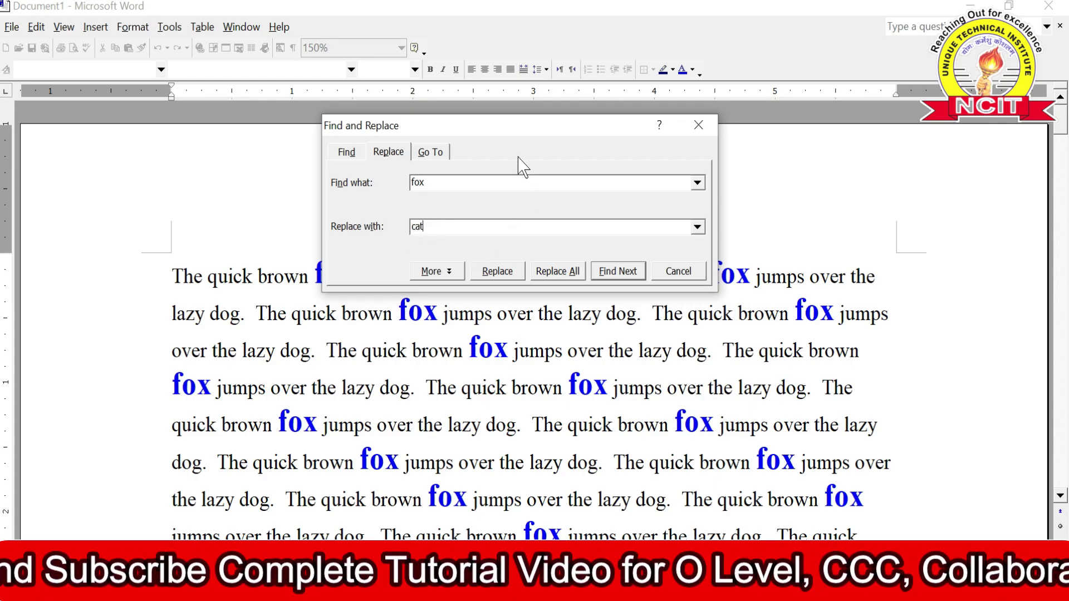
drag(510, 129, 508, 68)
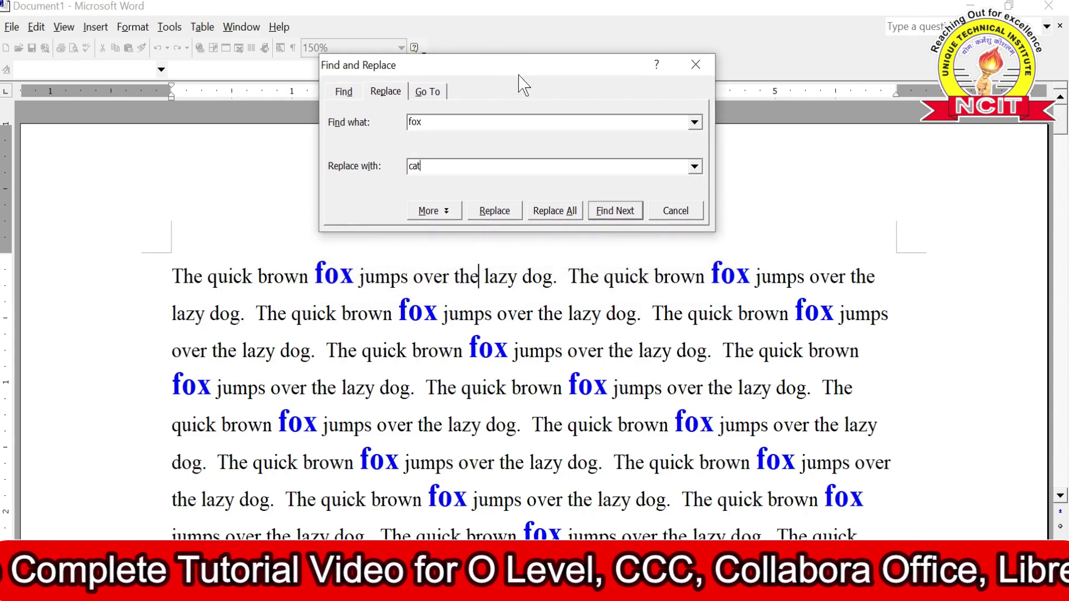
Replace the first few 'fox' matches with 'cat' one at a time, skipping one.
click(175, 276)
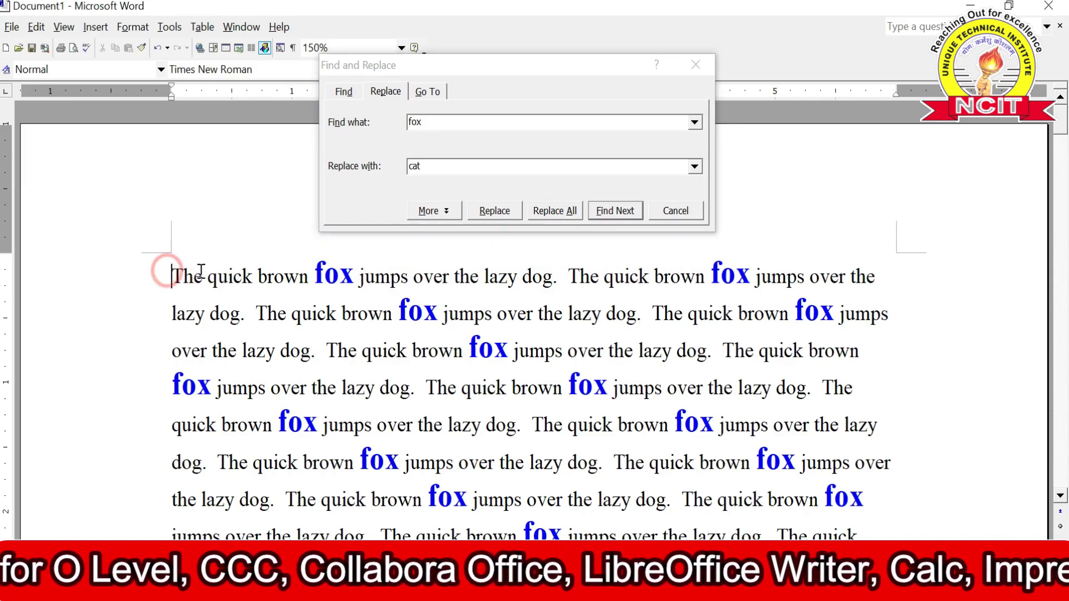
click(615, 211)
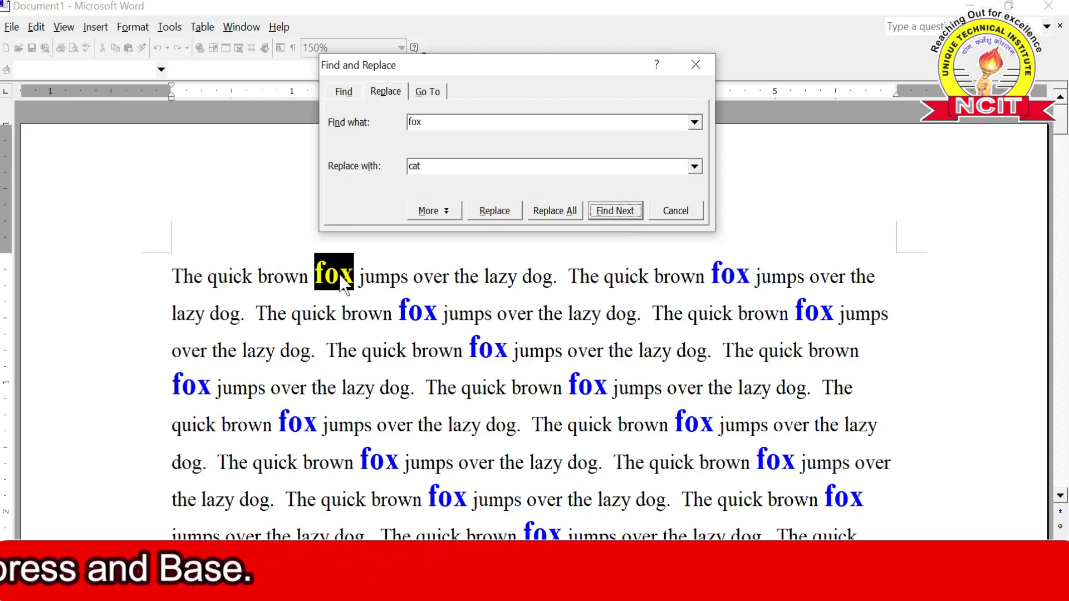
click(495, 212)
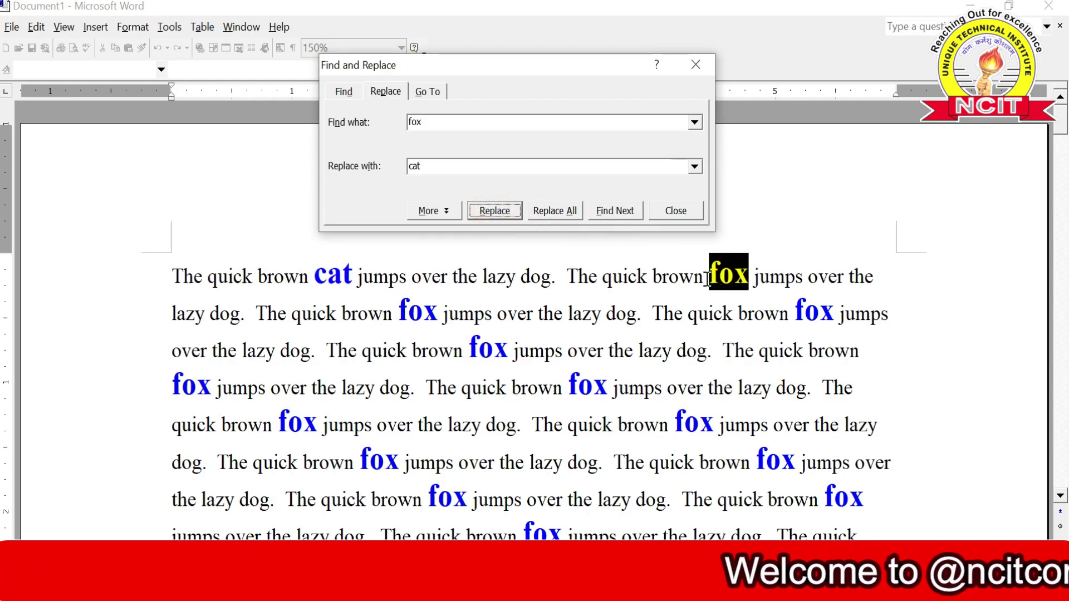
click(504, 209)
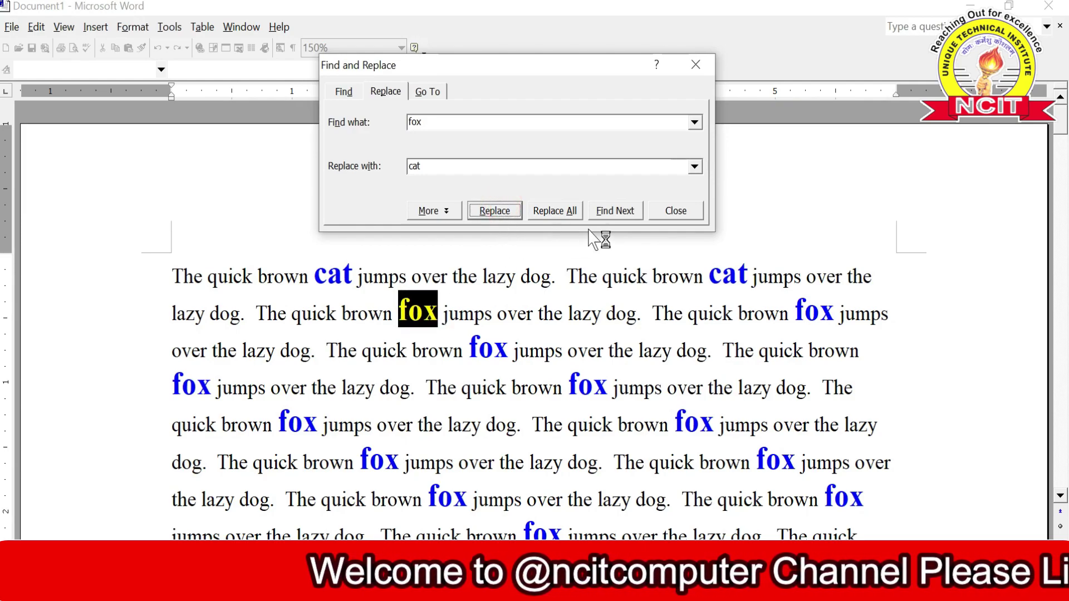
click(600, 214)
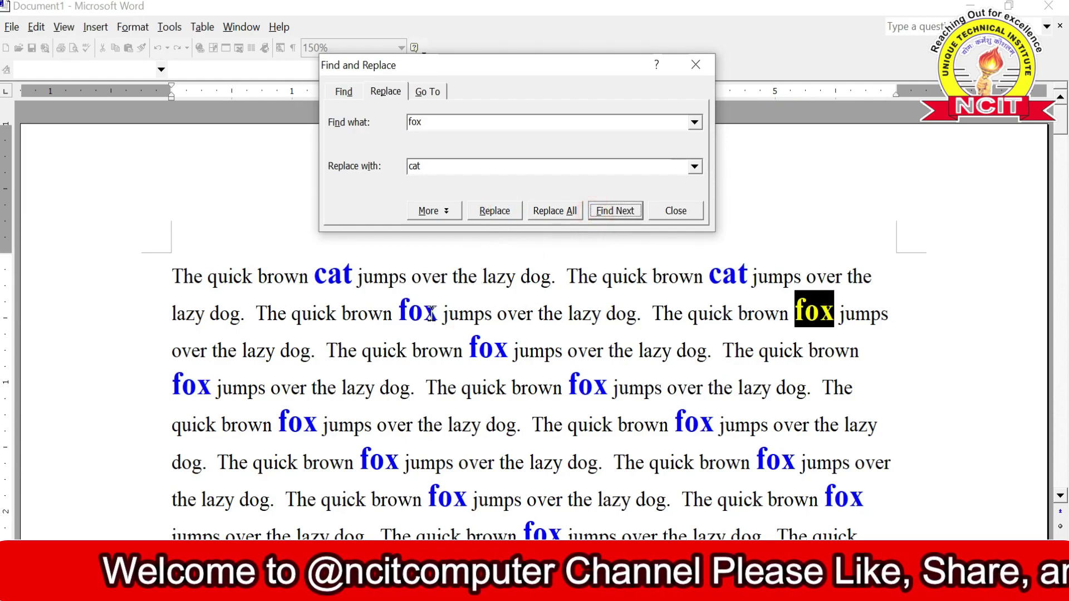
click(494, 211)
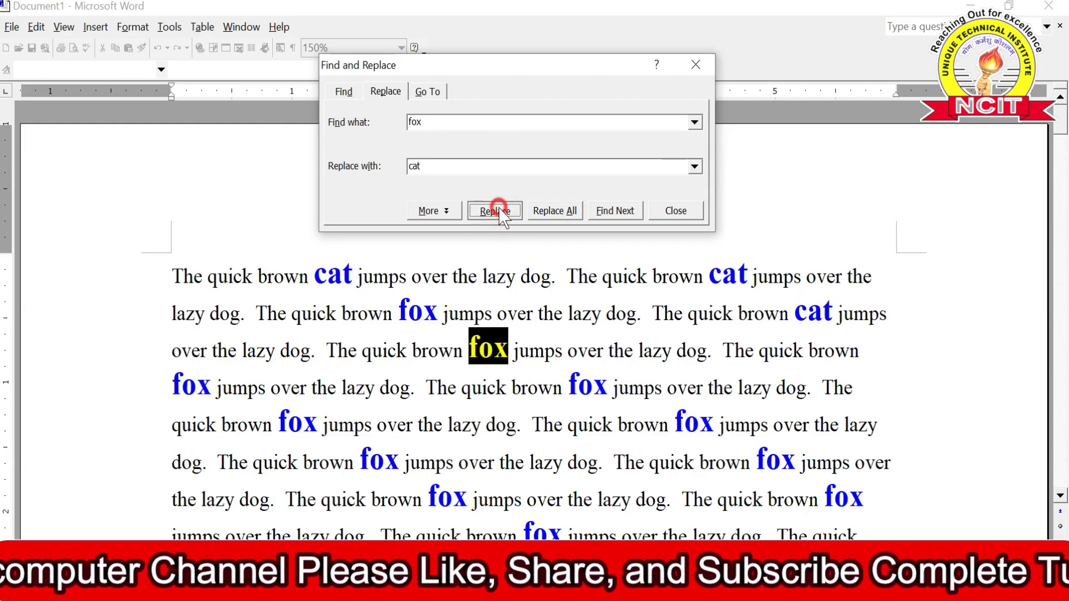
click(494, 211)
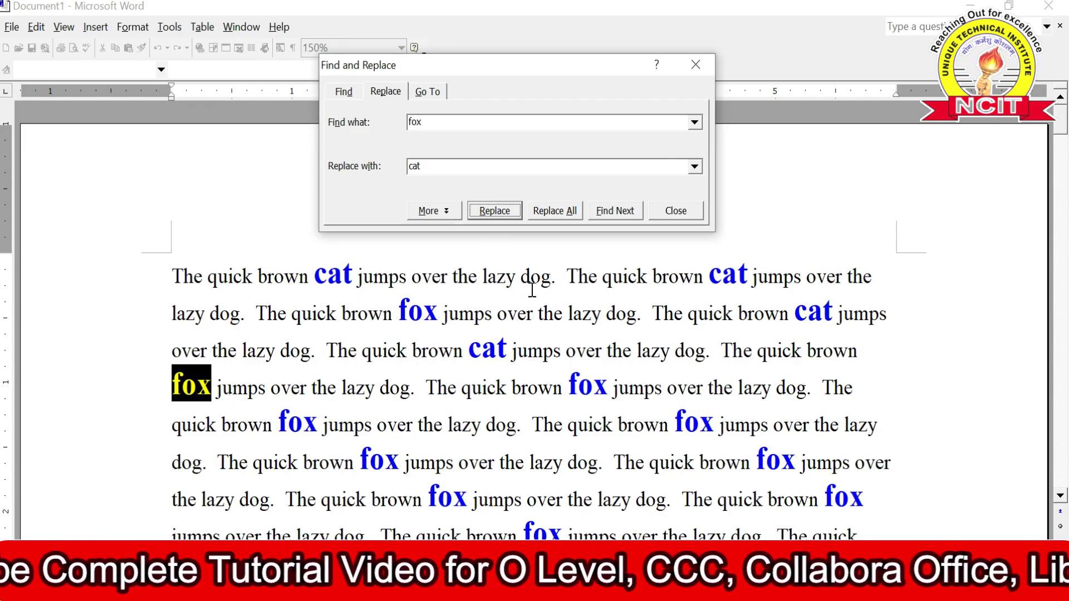
Replace all remaining 'fox' with 'cat', dismiss the count message and close the dialog.
click(557, 213)
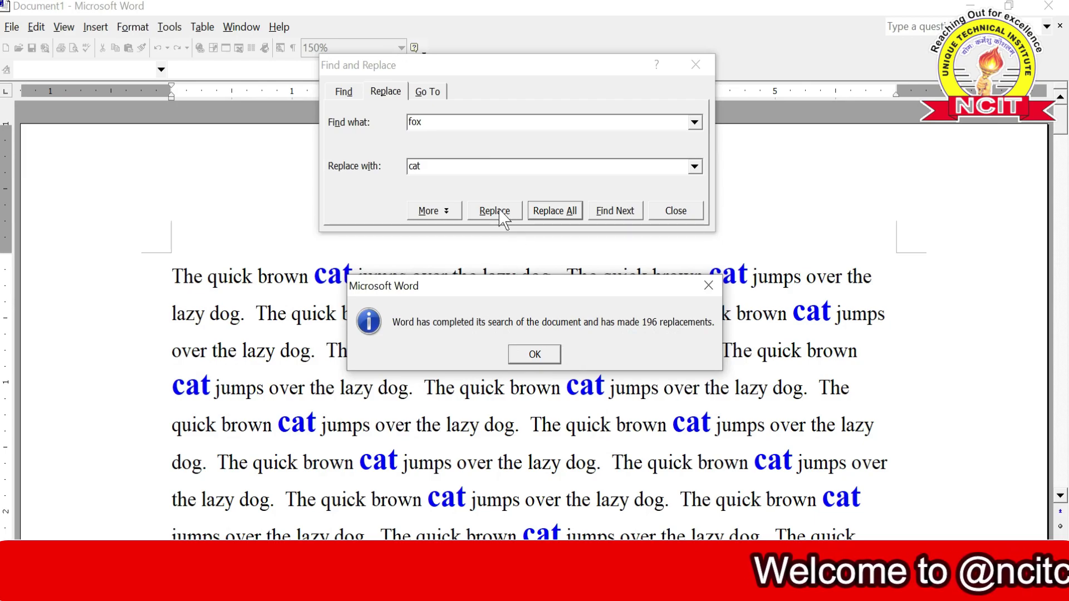
click(532, 354)
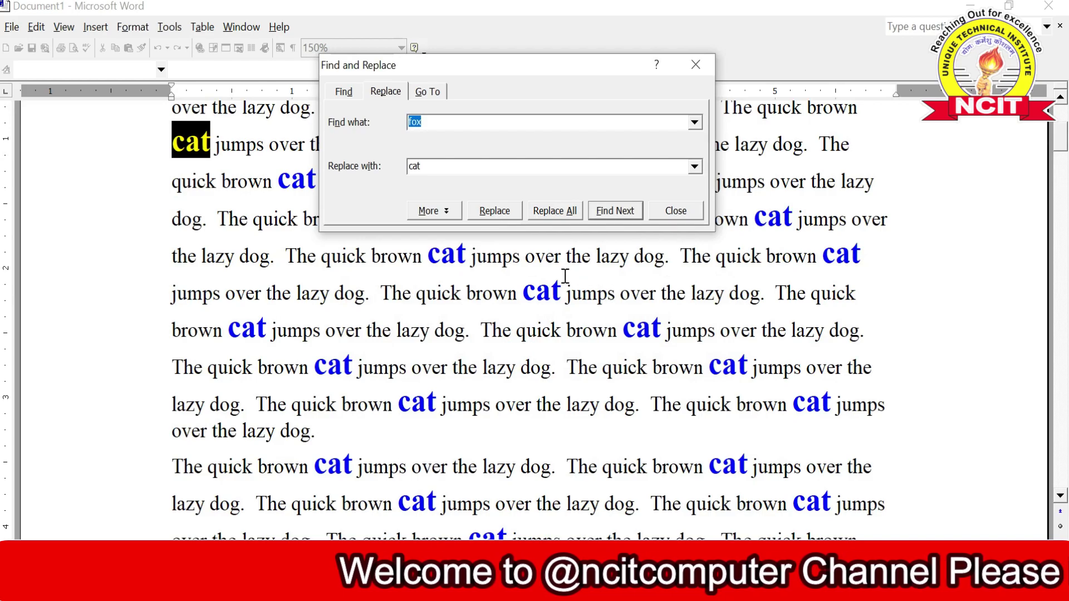
click(694, 214)
scroll(437, 242, up, 2)
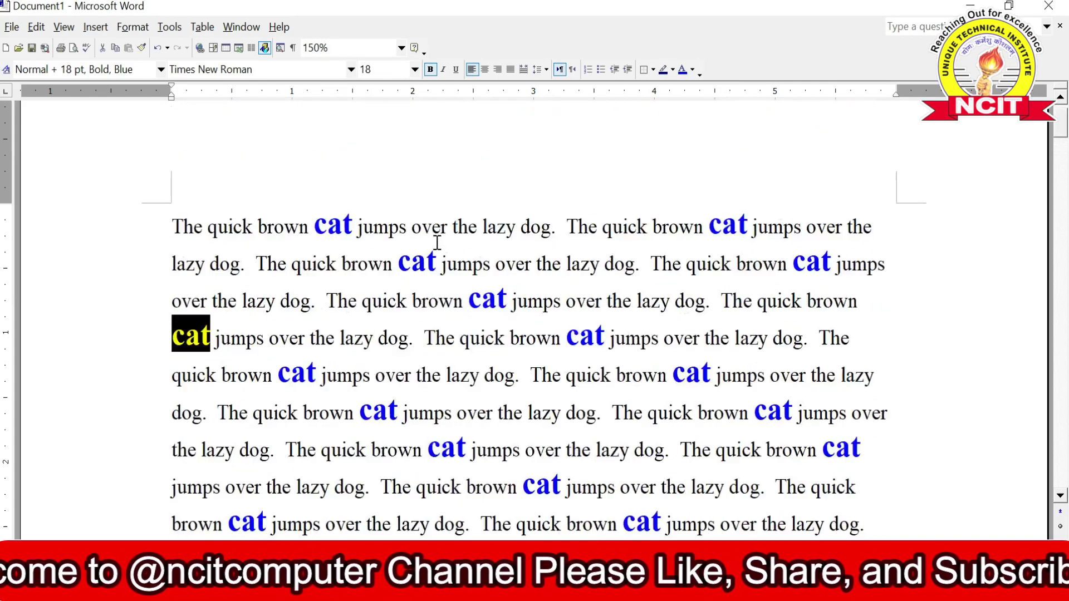
click(183, 227)
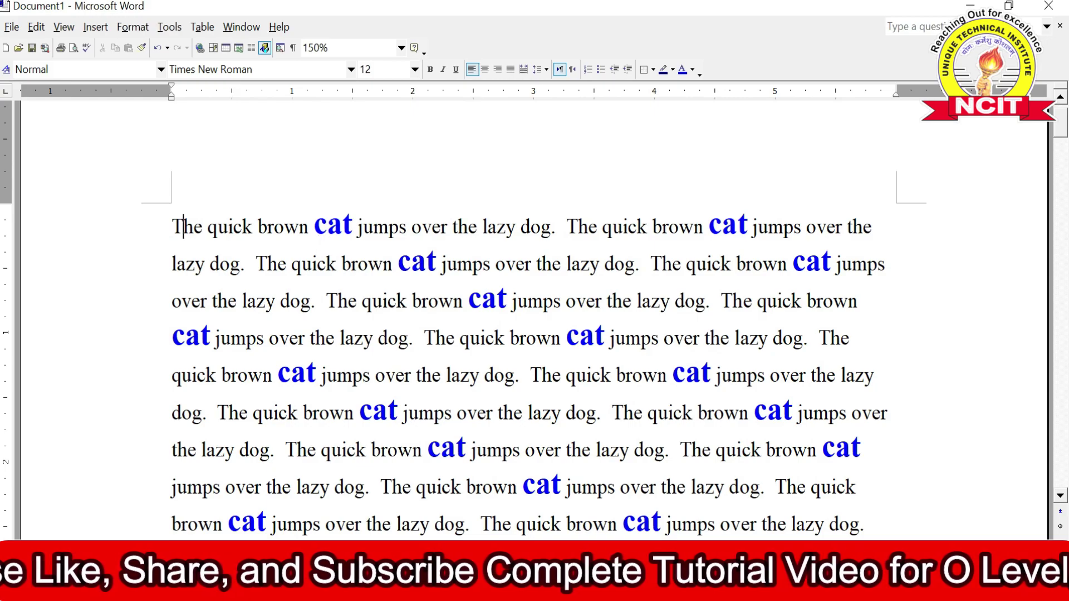
click(467, 517)
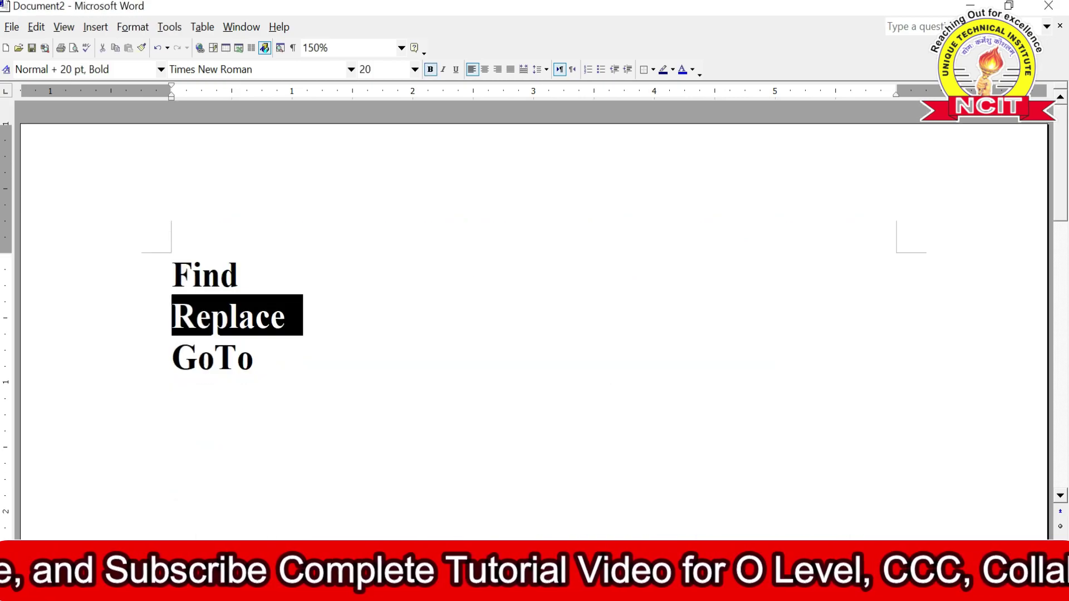
drag(169, 365, 286, 365)
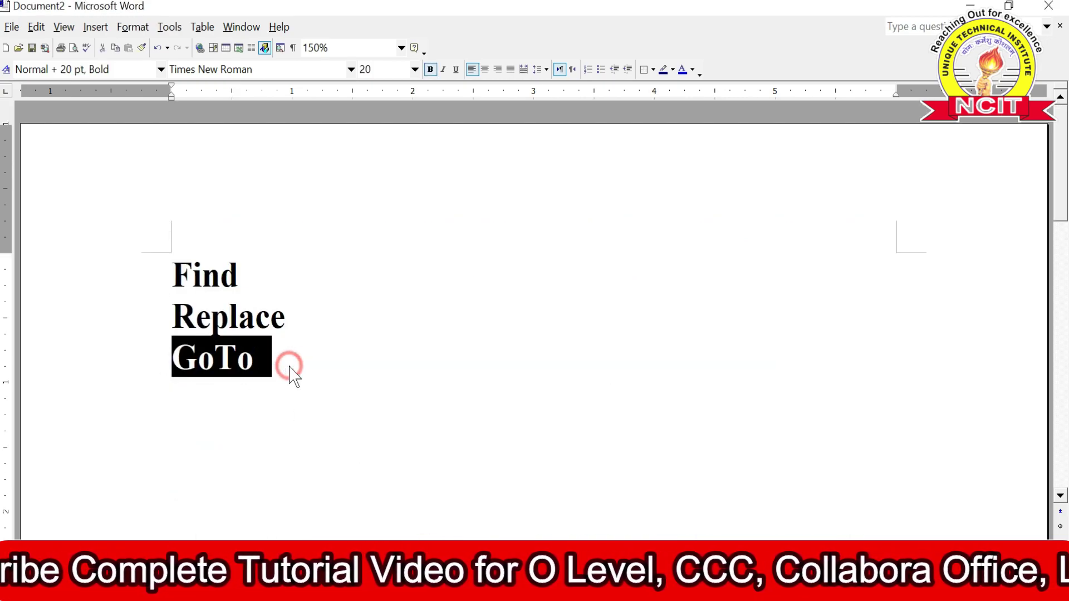
click(290, 366)
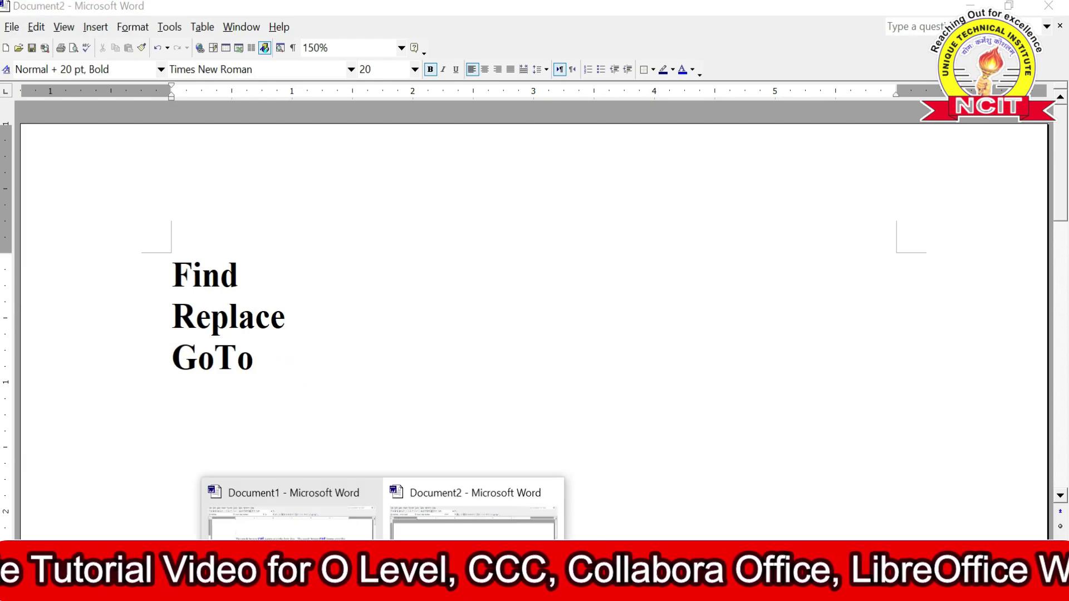
click(299, 528)
click(270, 306)
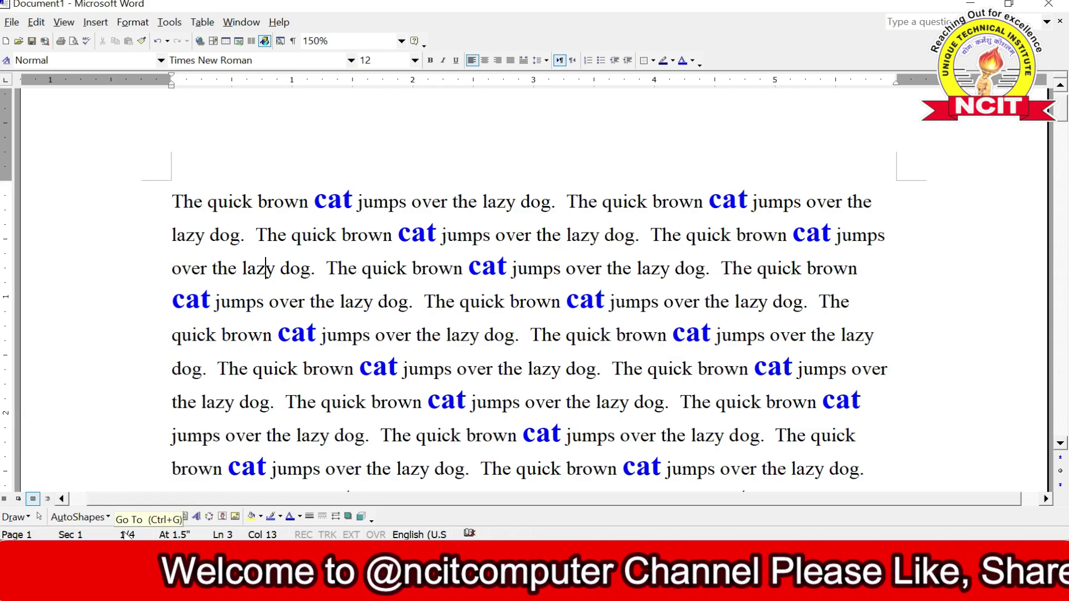
click(218, 283)
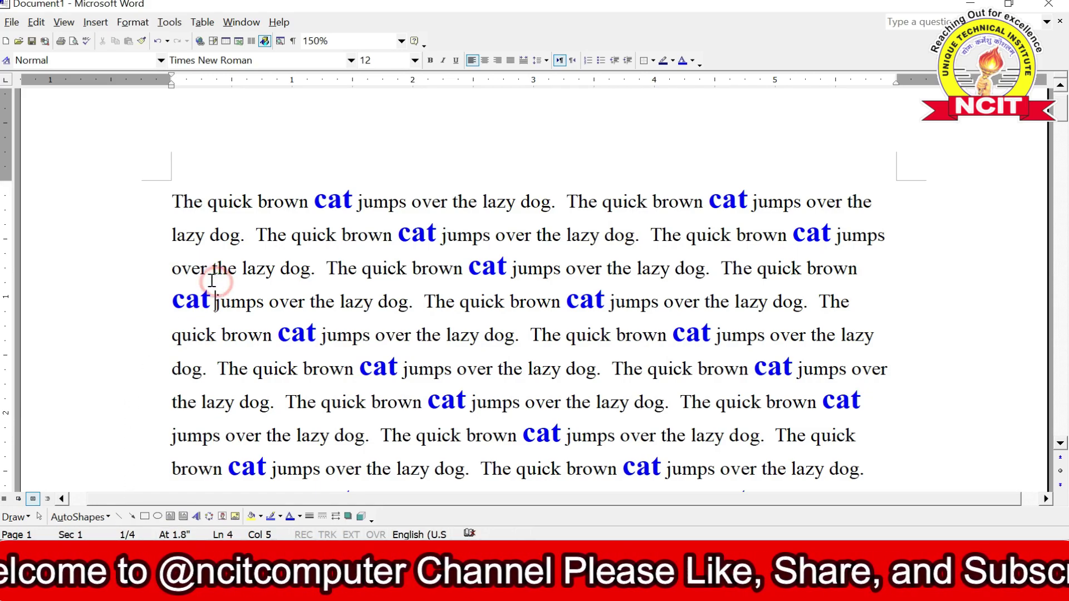
click(37, 22)
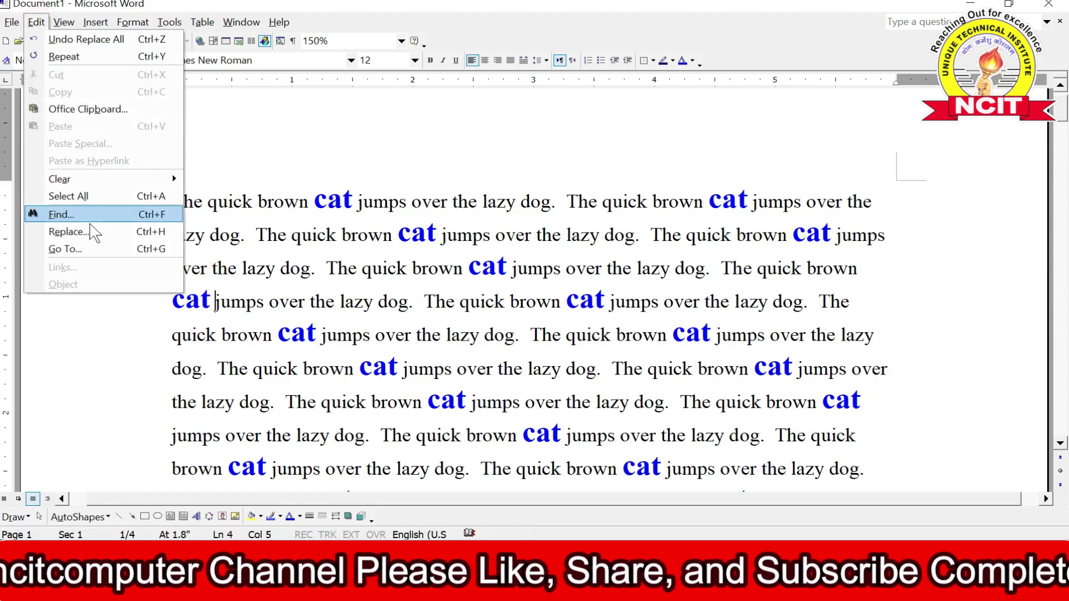
click(89, 250)
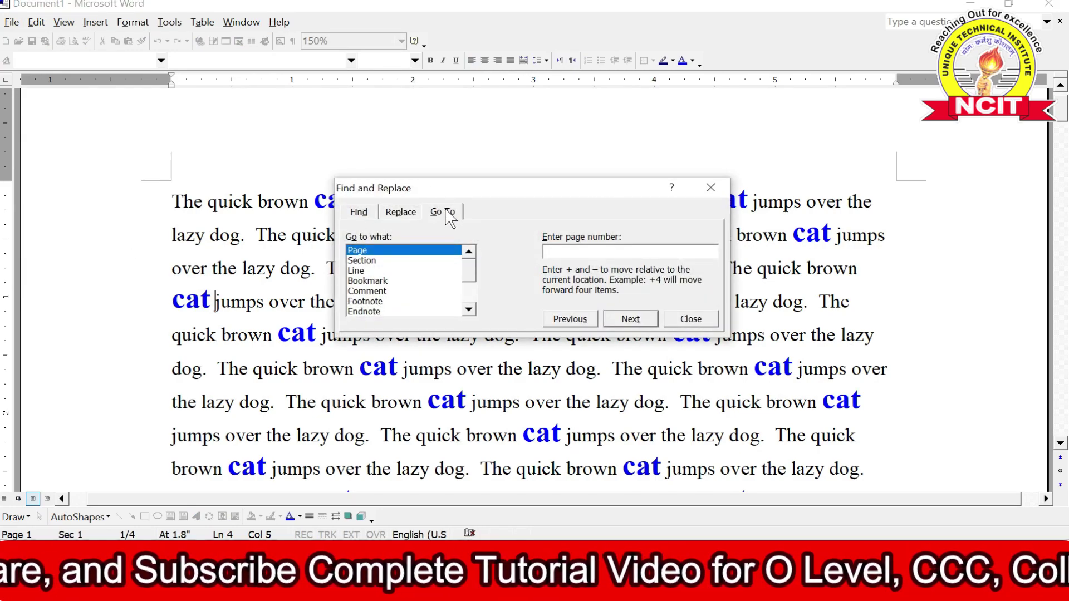
click(359, 212)
click(397, 213)
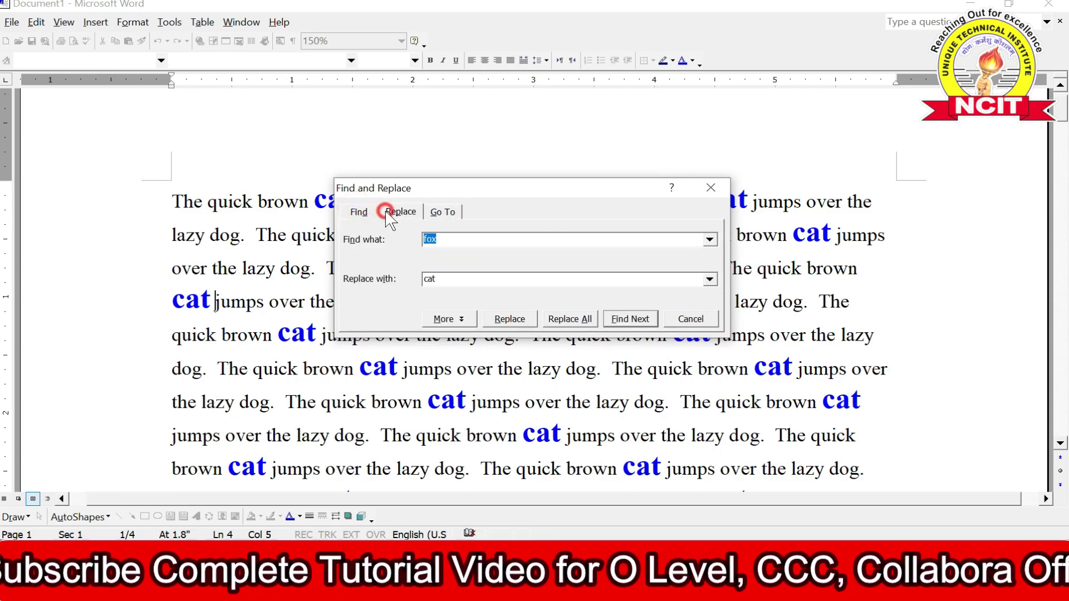
click(431, 216)
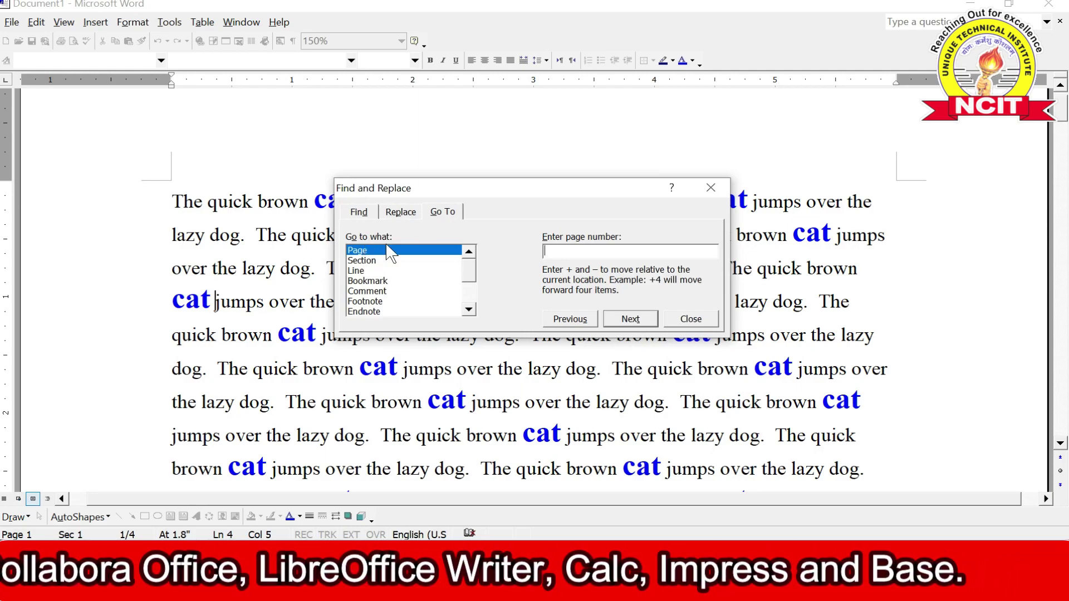
click(386, 260)
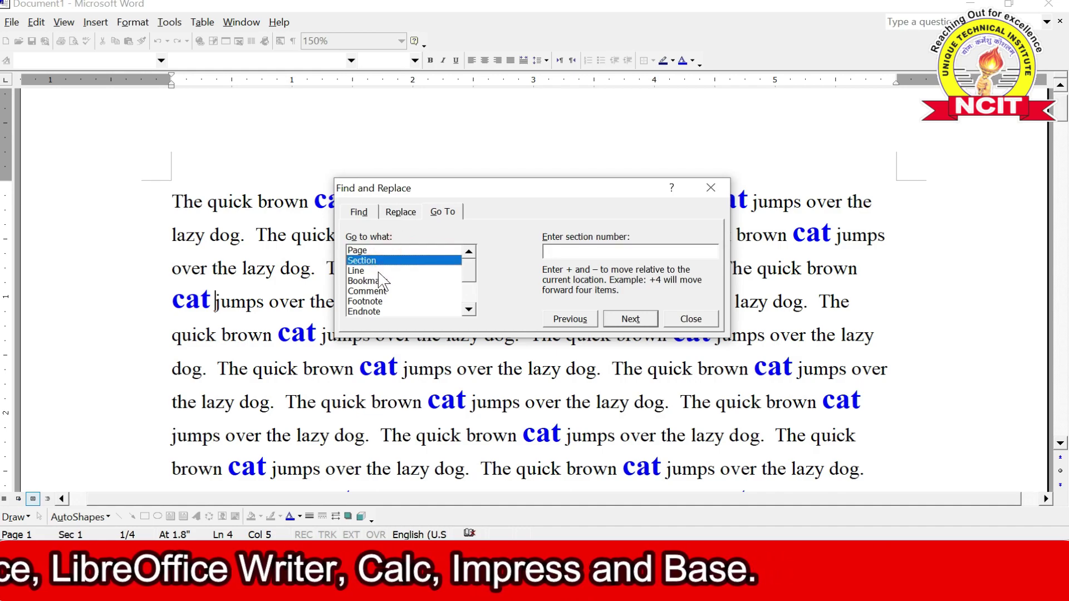
click(389, 270)
click(388, 280)
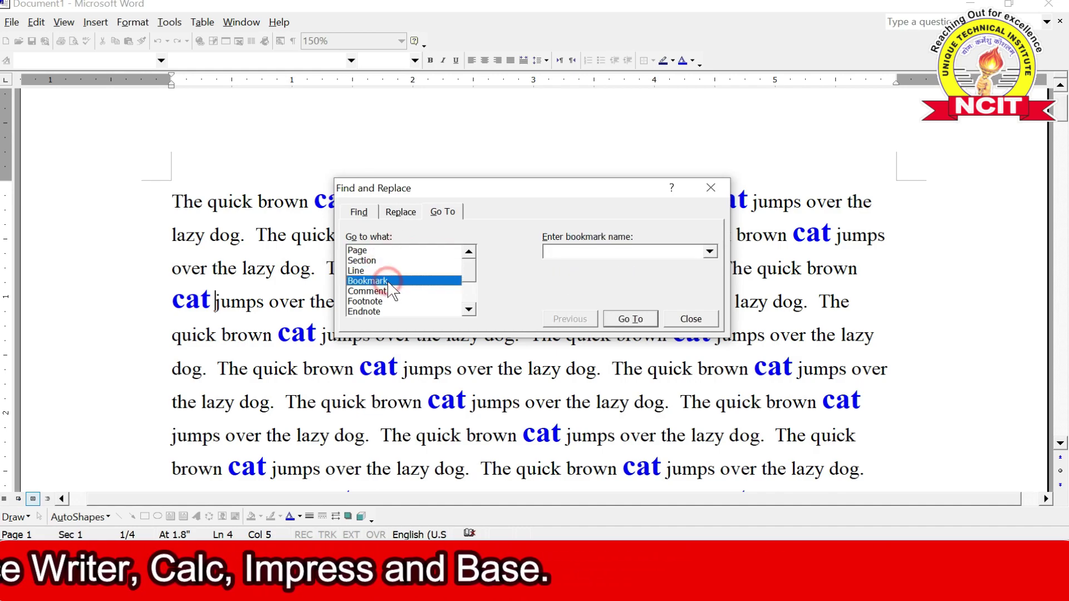
click(390, 291)
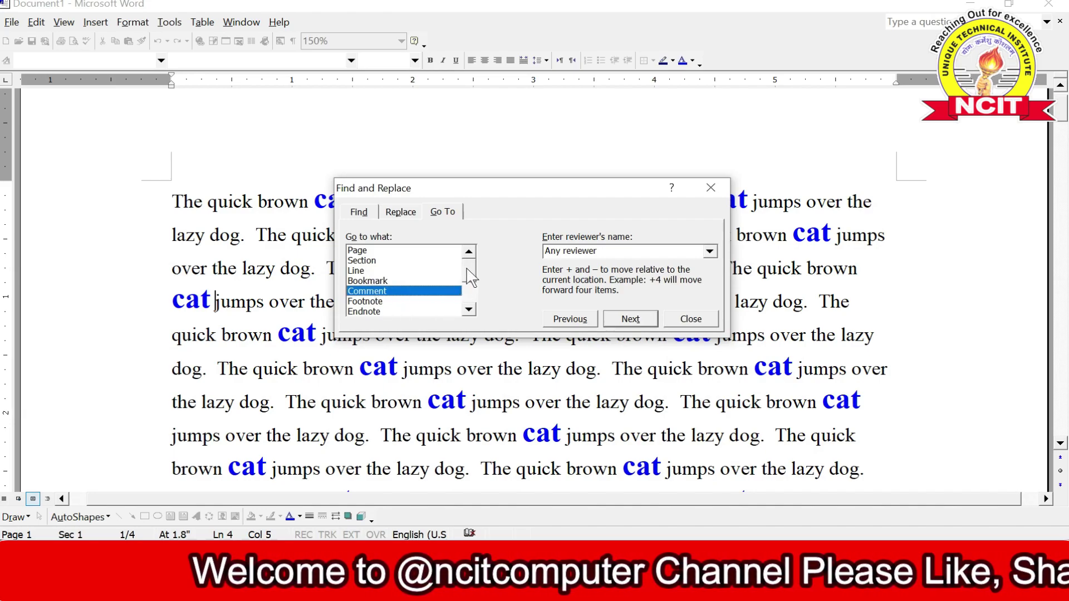
mouse_move(467, 275)
mouse_down()
mouse_move(470, 298)
mouse_move(467, 269)
mouse_up()
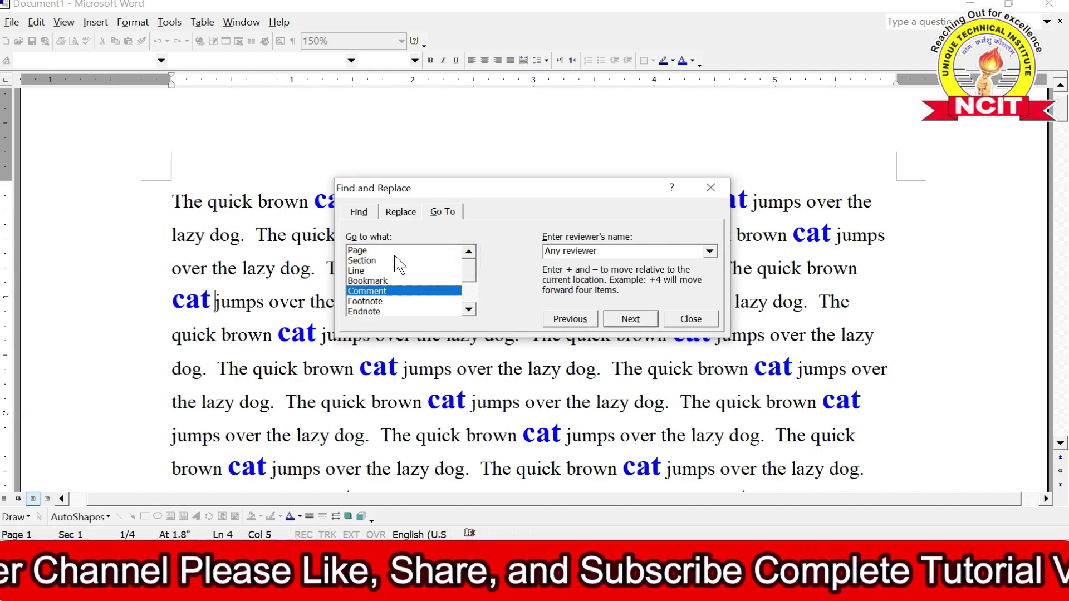
click(366, 250)
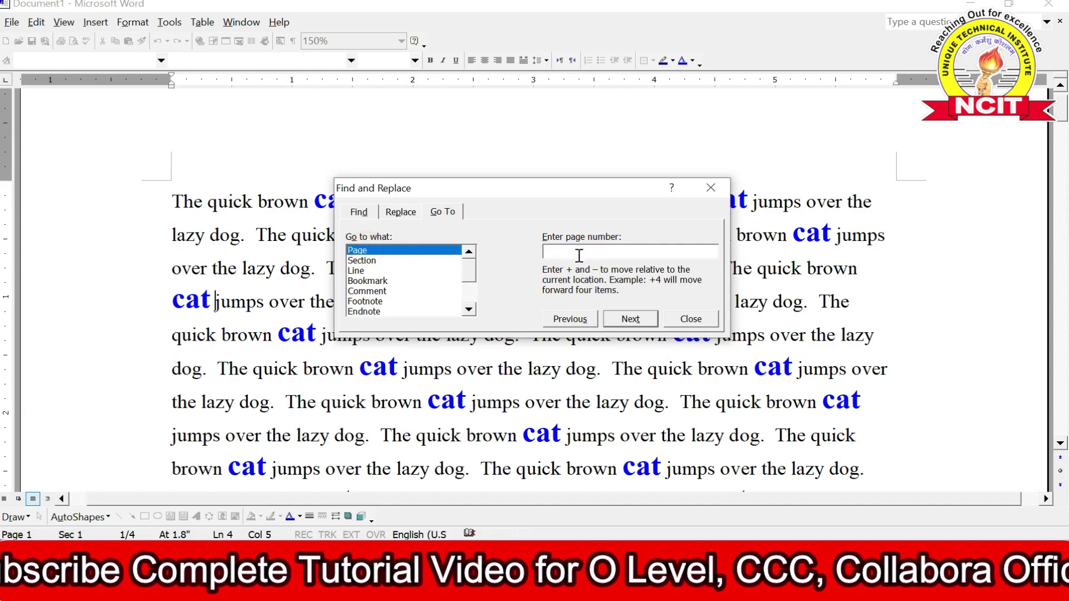
Use Go To to jump to page 4, then close the dialog.
click(576, 253)
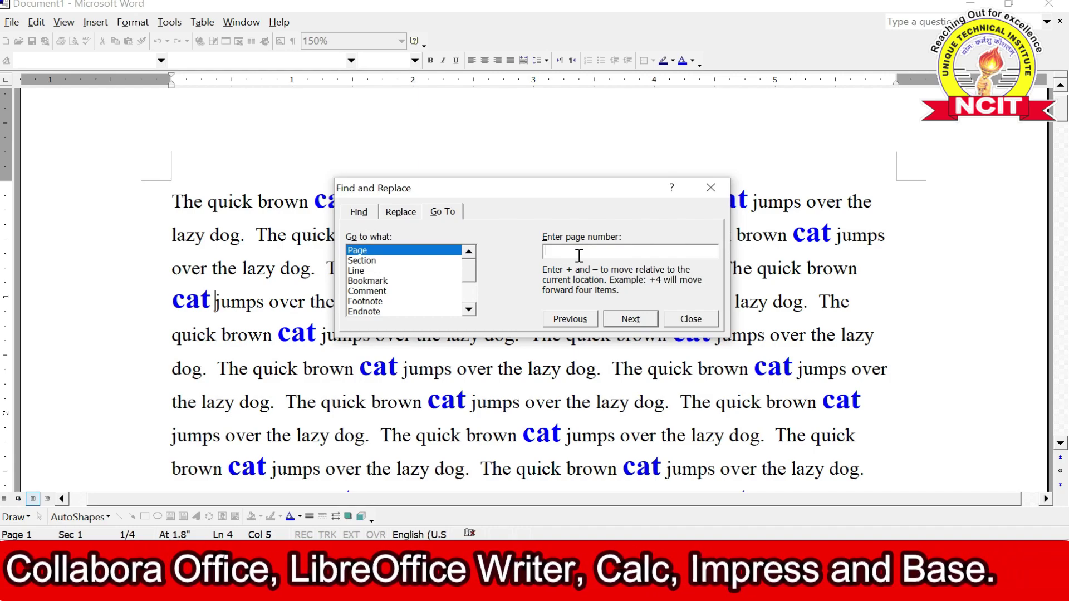
text(4)
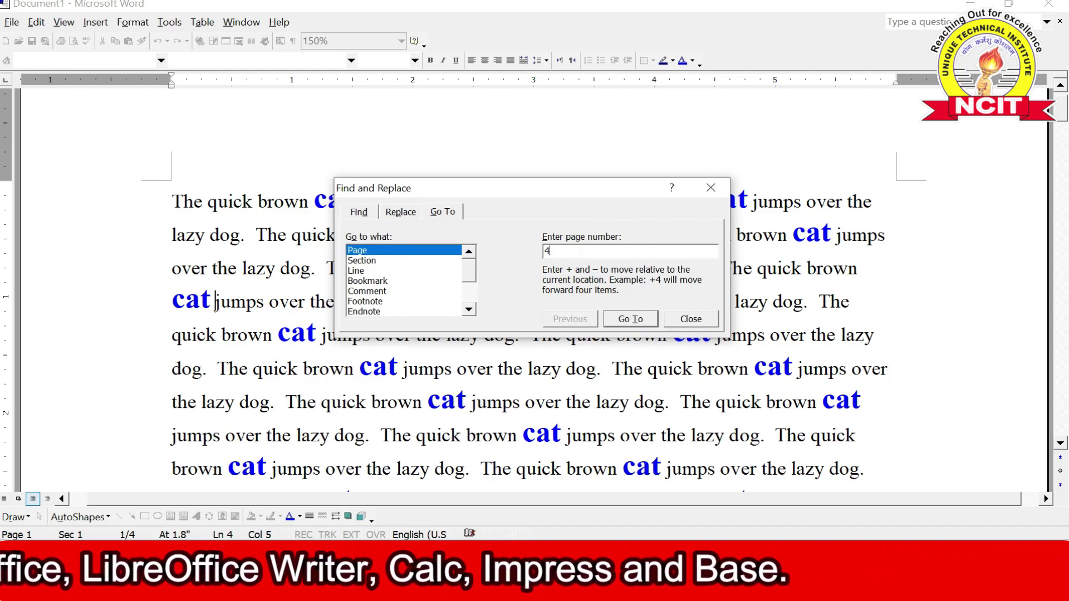
click(630, 319)
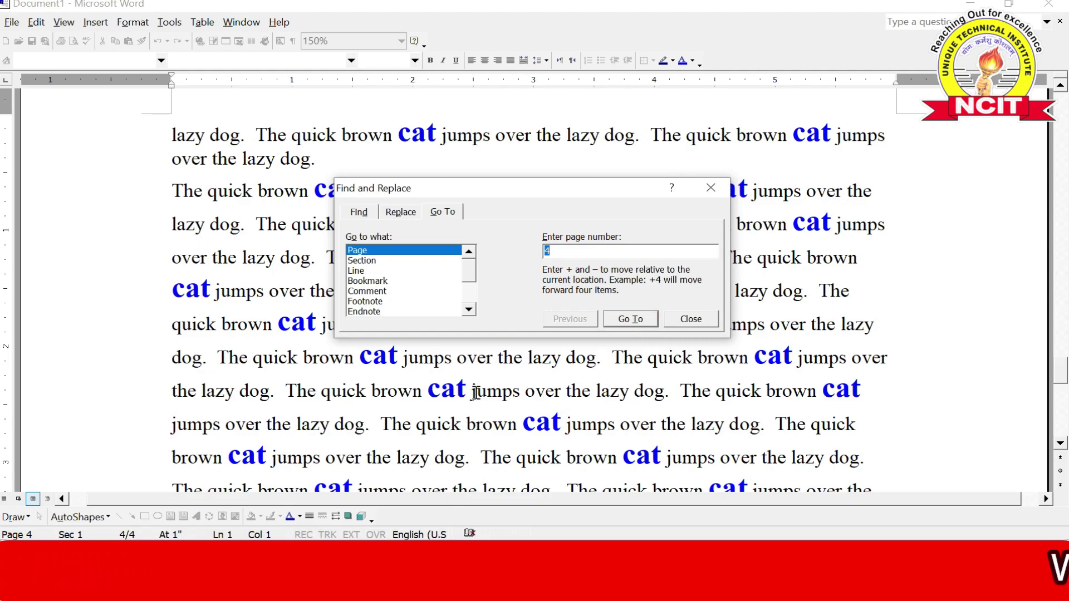
click(688, 312)
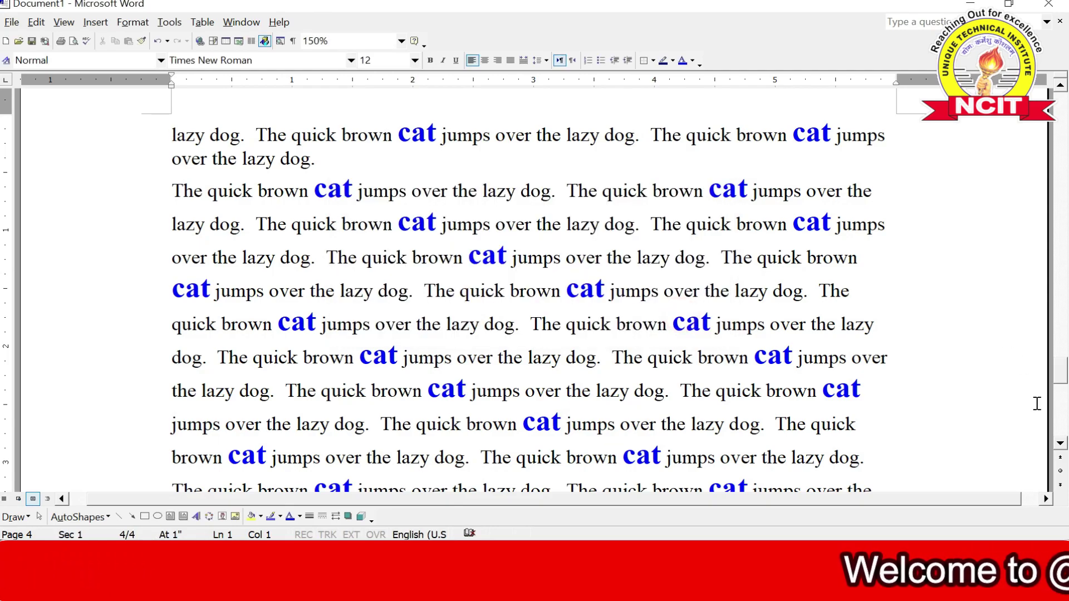
Scroll through page 4 and move the cursor to the very end of the document.
click(1060, 443)
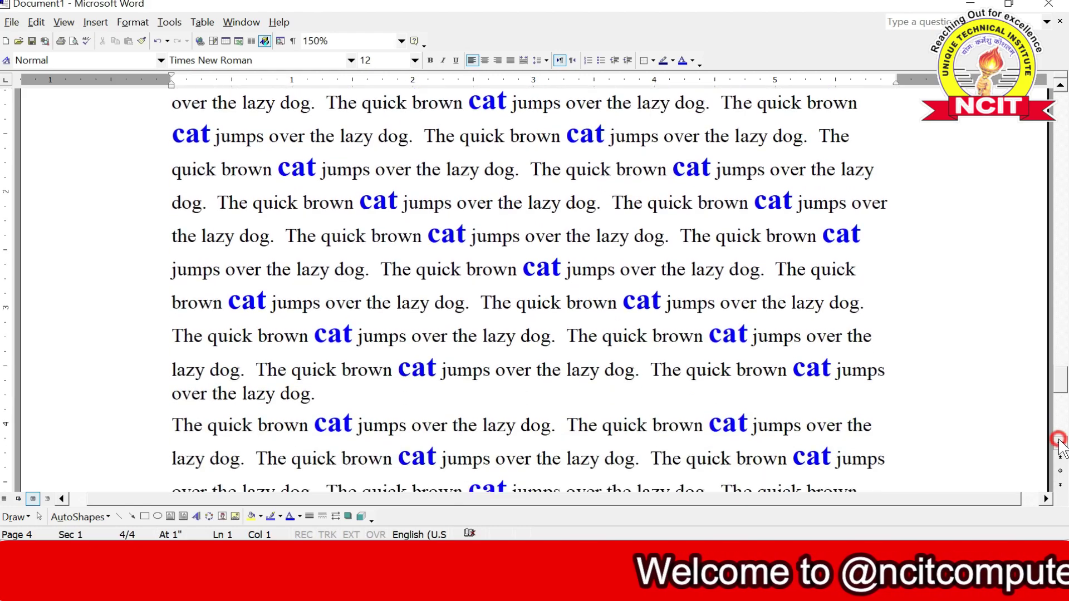
drag(1060, 443, 1060, 443)
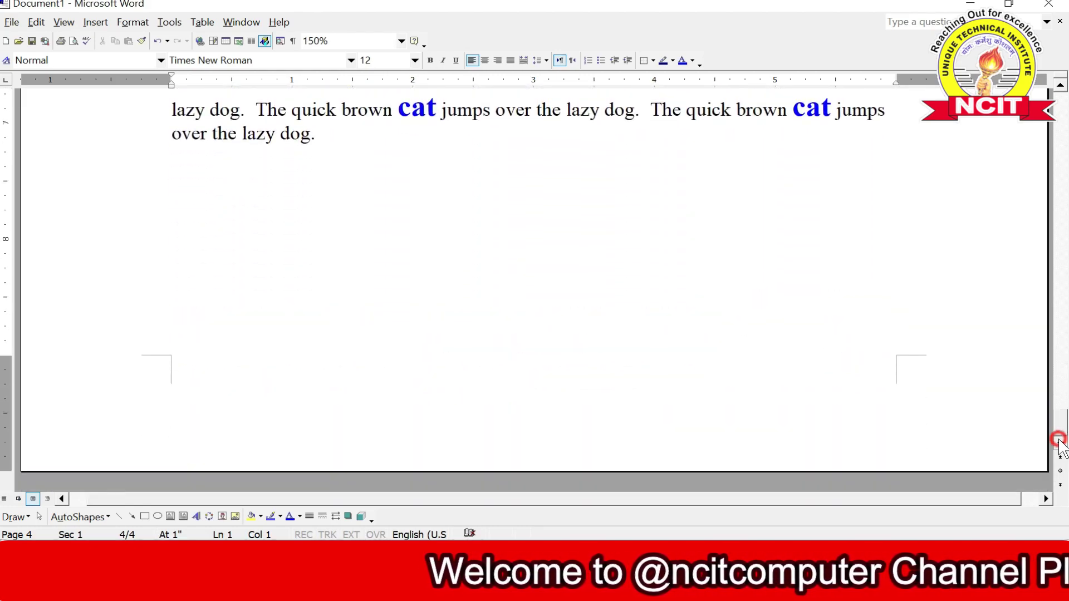
key(ctrl+End)
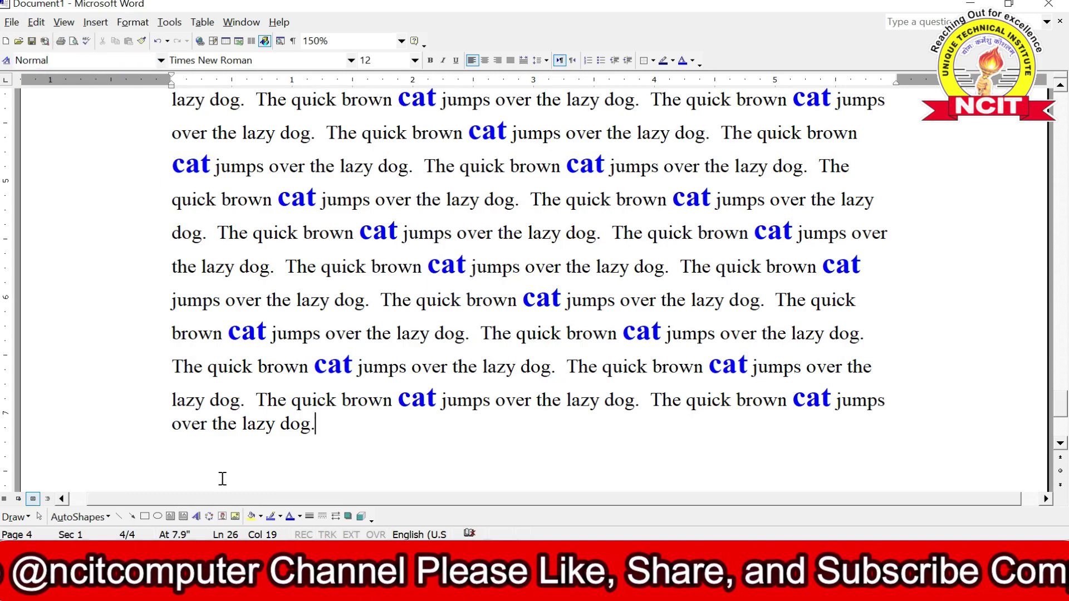
Reopen Go To from the status bar, jump back to page 1, and switch the target to Line.
double_click(128, 530)
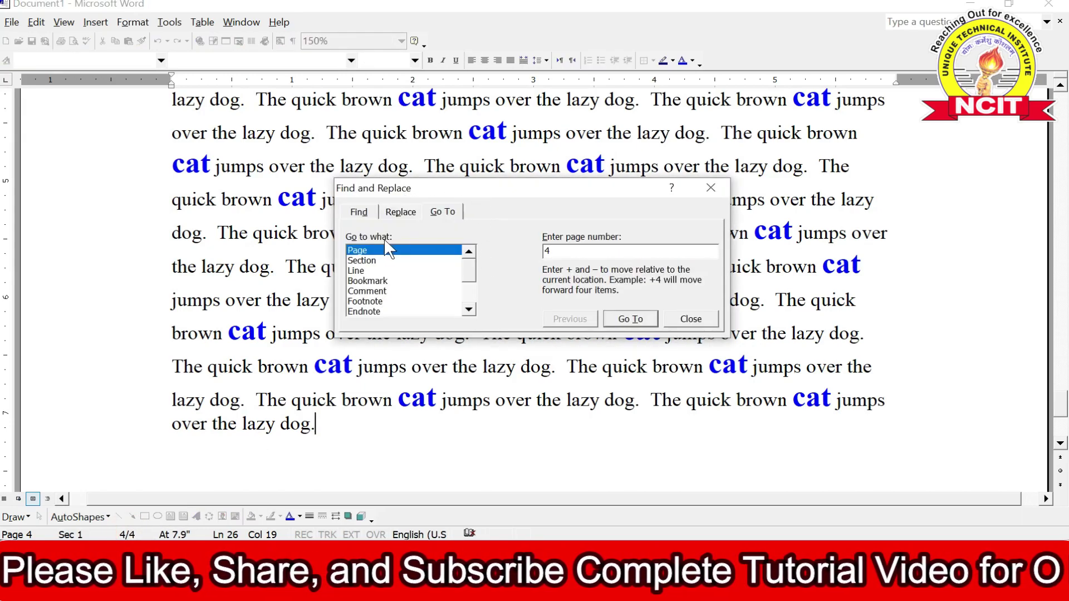
drag(555, 250, 495, 249)
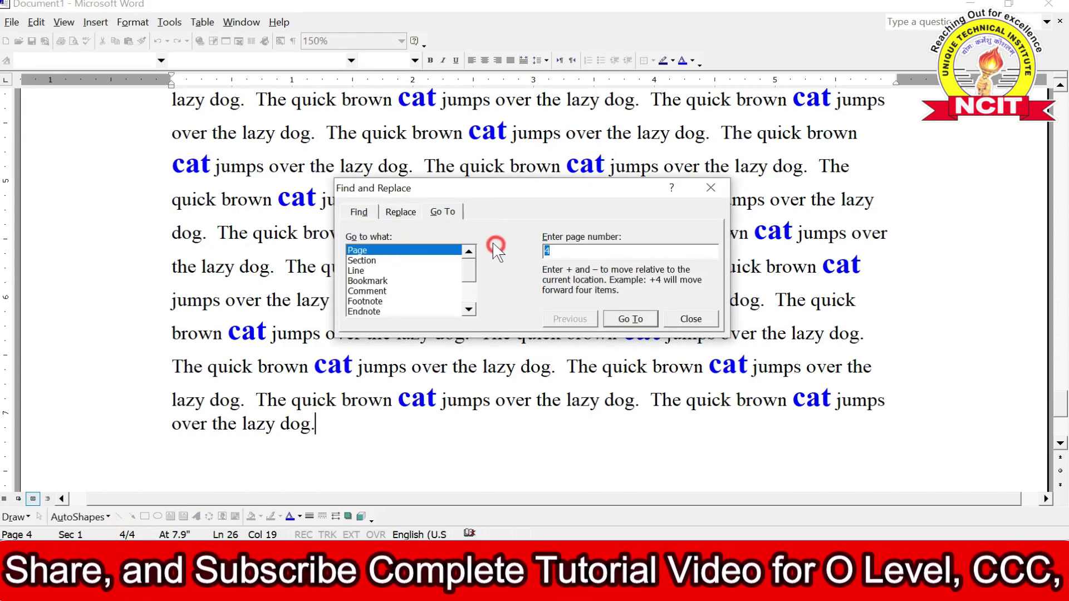
text(1)
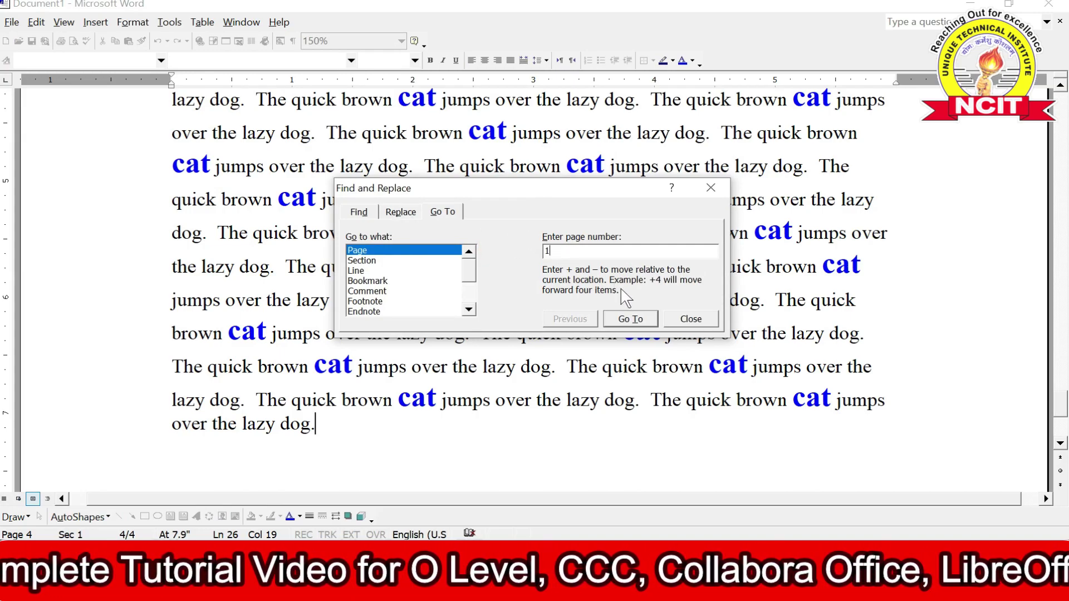
click(635, 320)
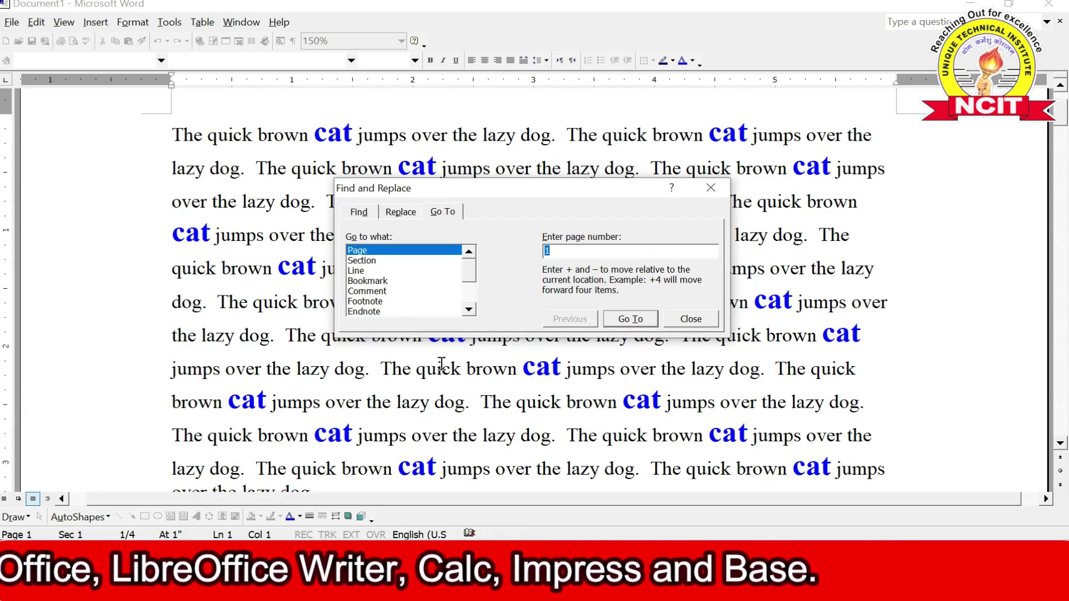
click(356, 271)
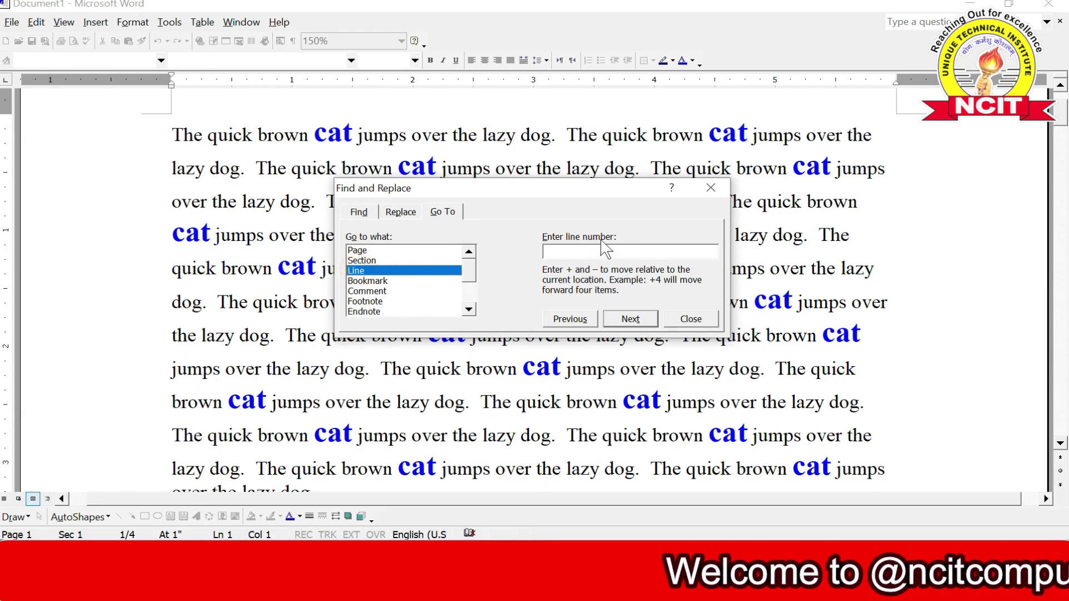
Go to line 5 of page 1, close Go To, and scroll up slightly.
click(581, 249)
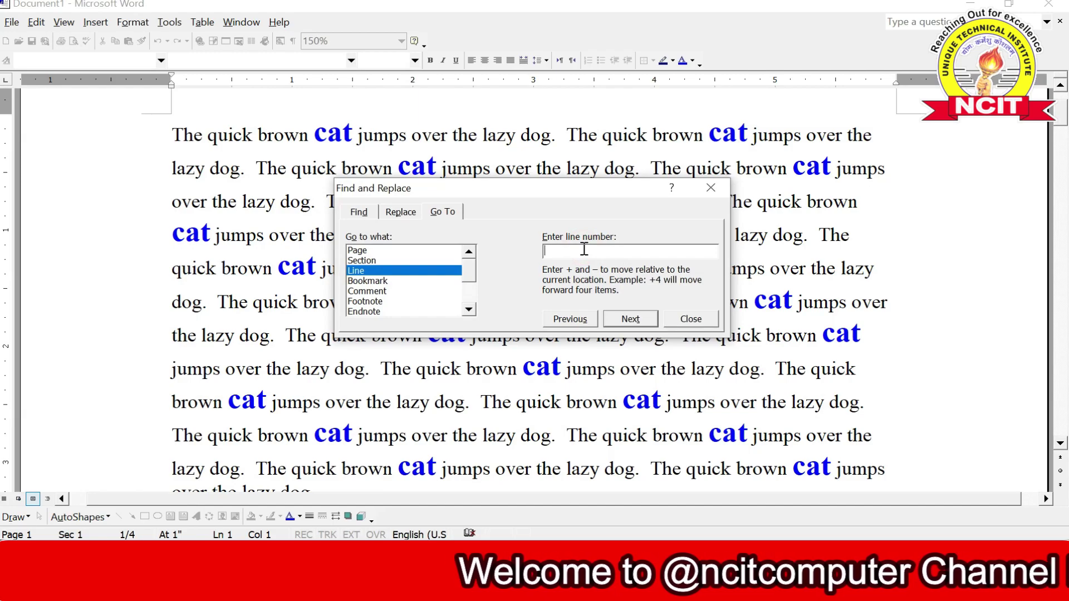
text(5)
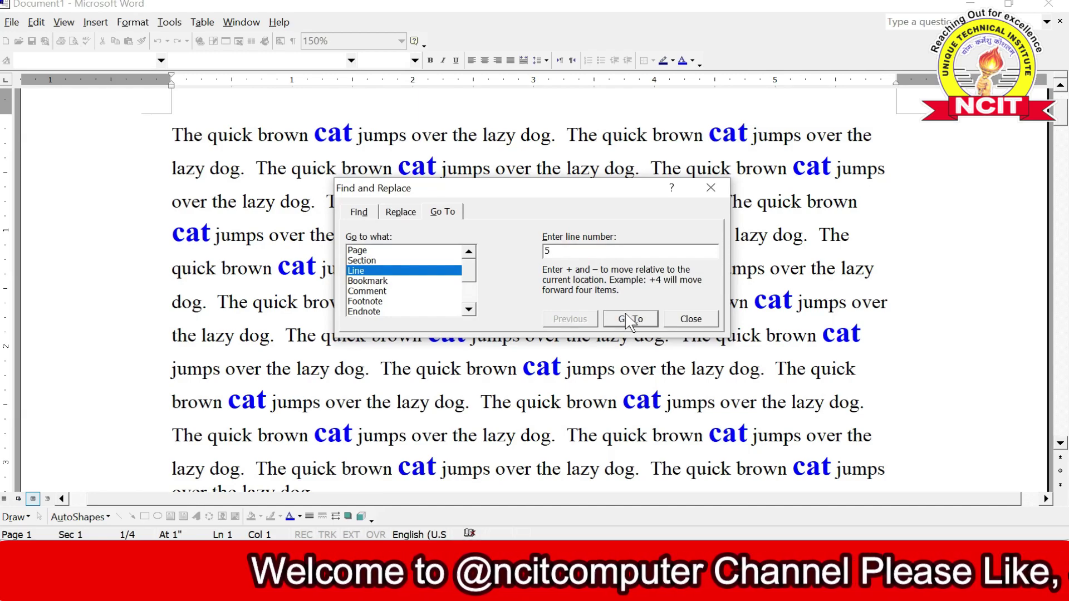
click(627, 319)
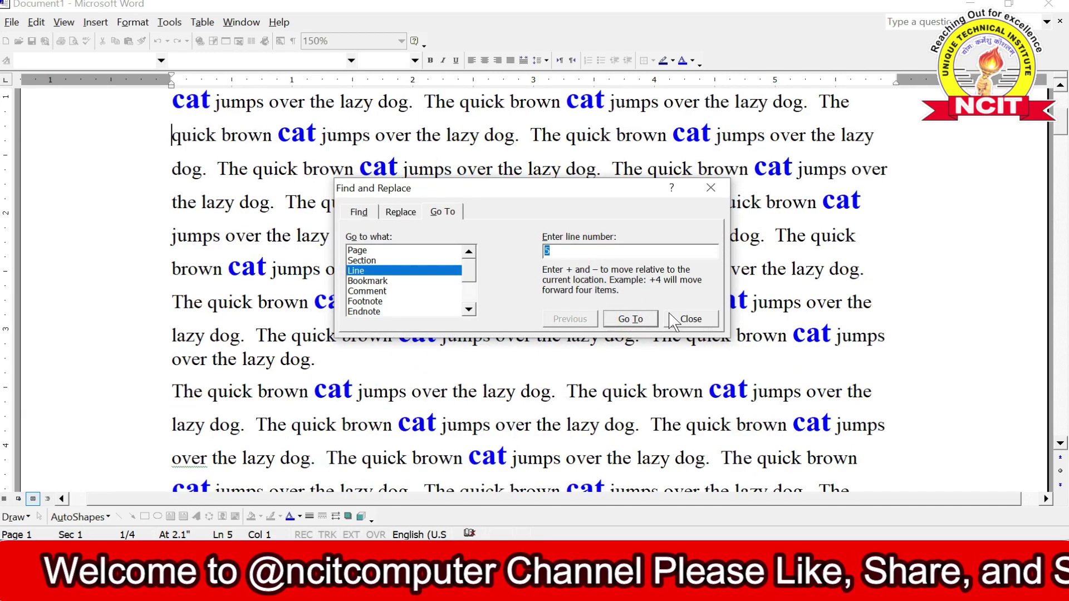
click(674, 317)
scroll(662, 314, up, 3)
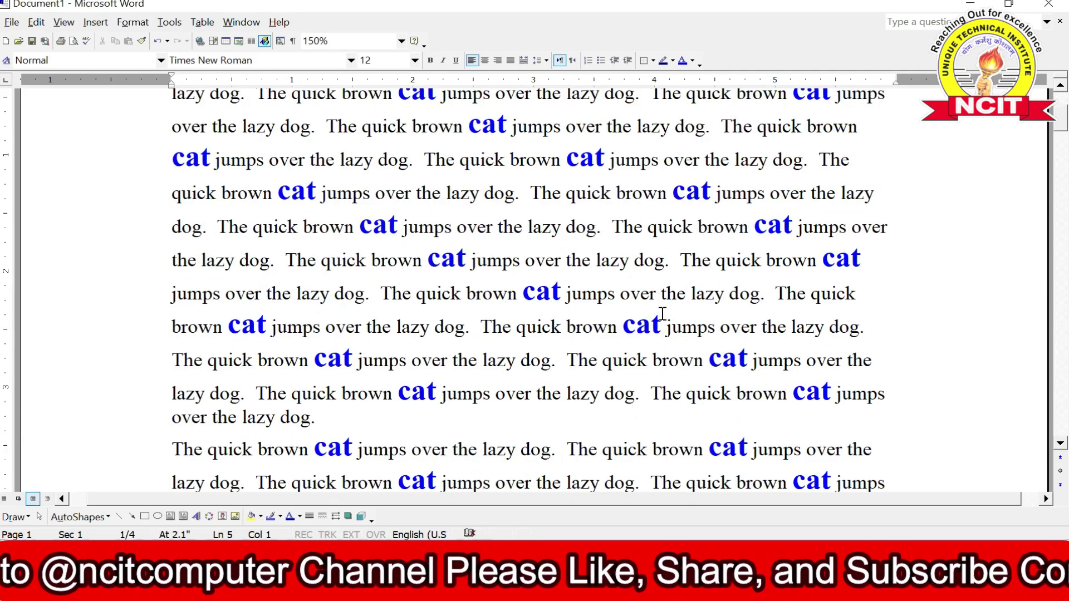
scroll(388, 286, up, 2)
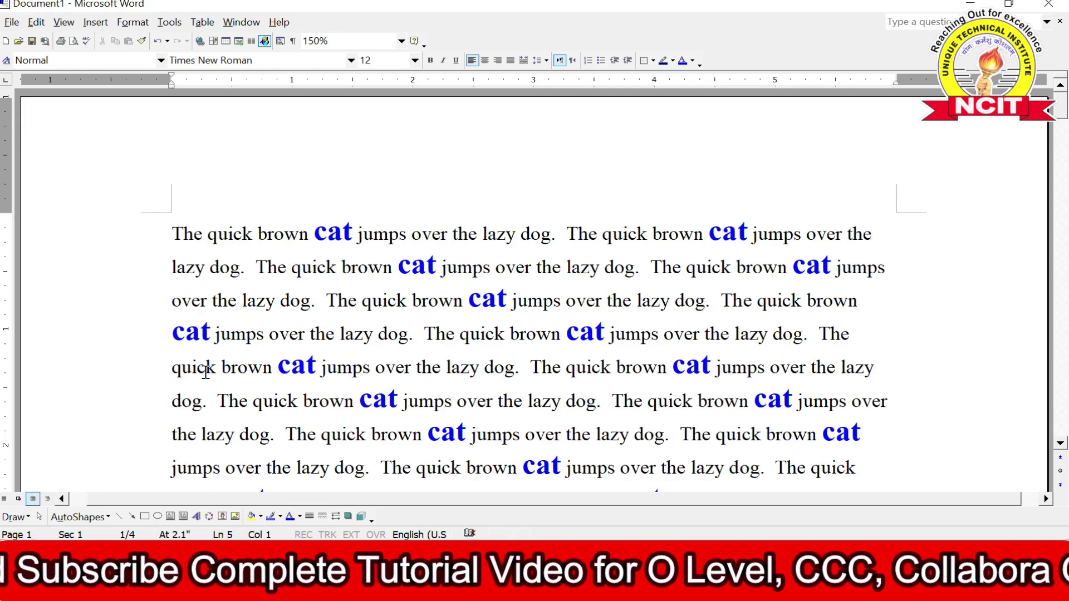
click(36, 22)
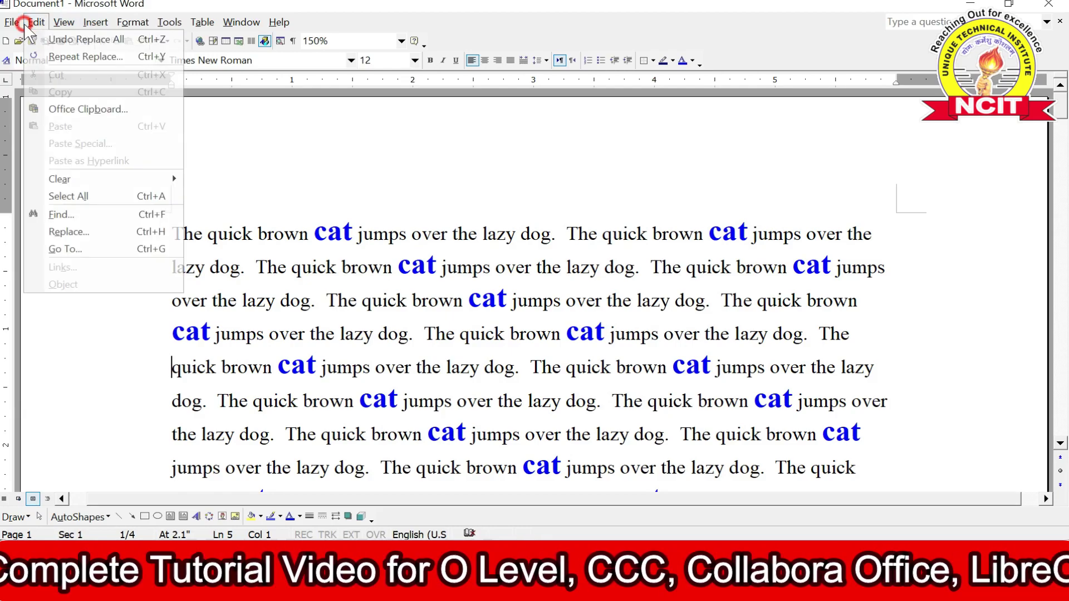
click(77, 250)
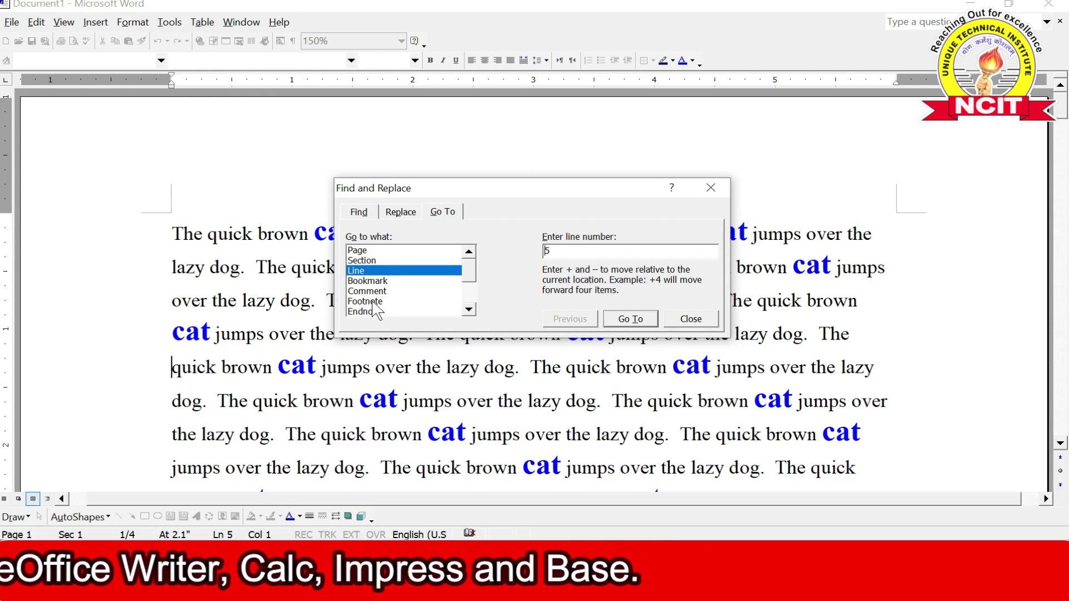
click(373, 302)
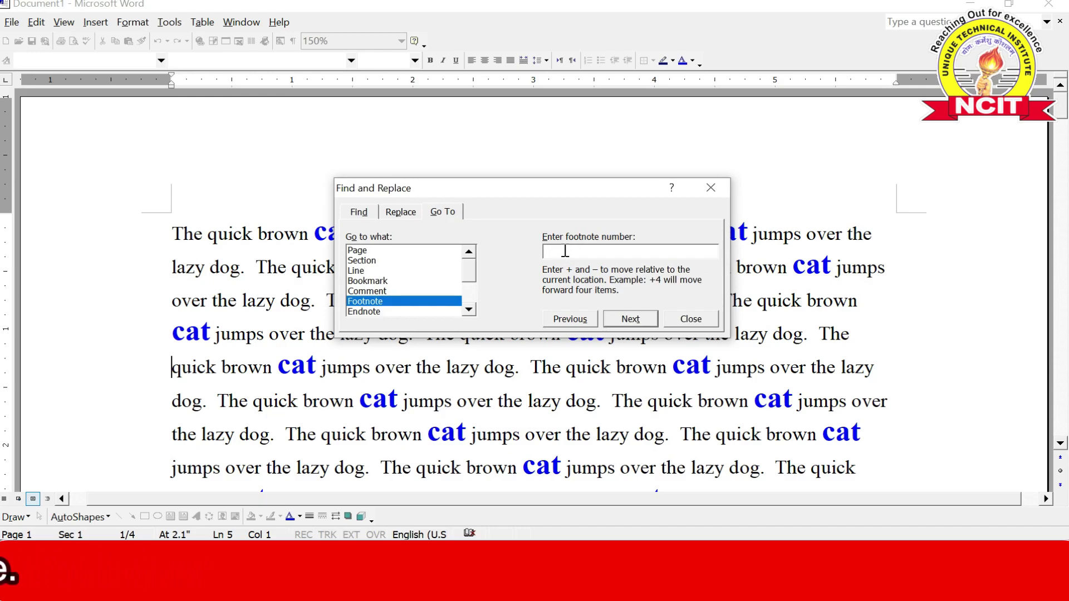
click(383, 270)
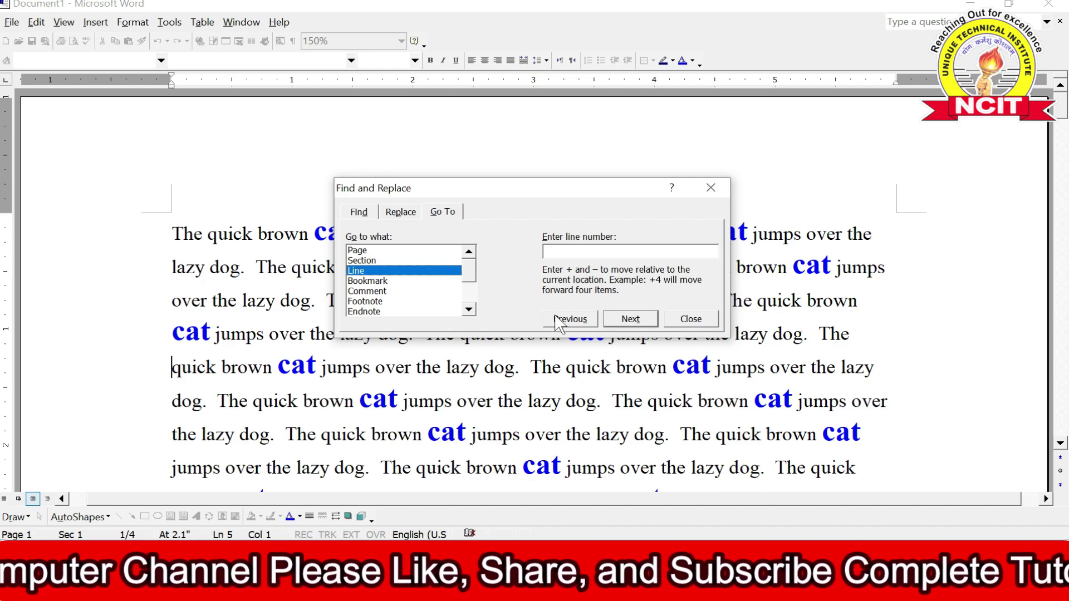
click(693, 319)
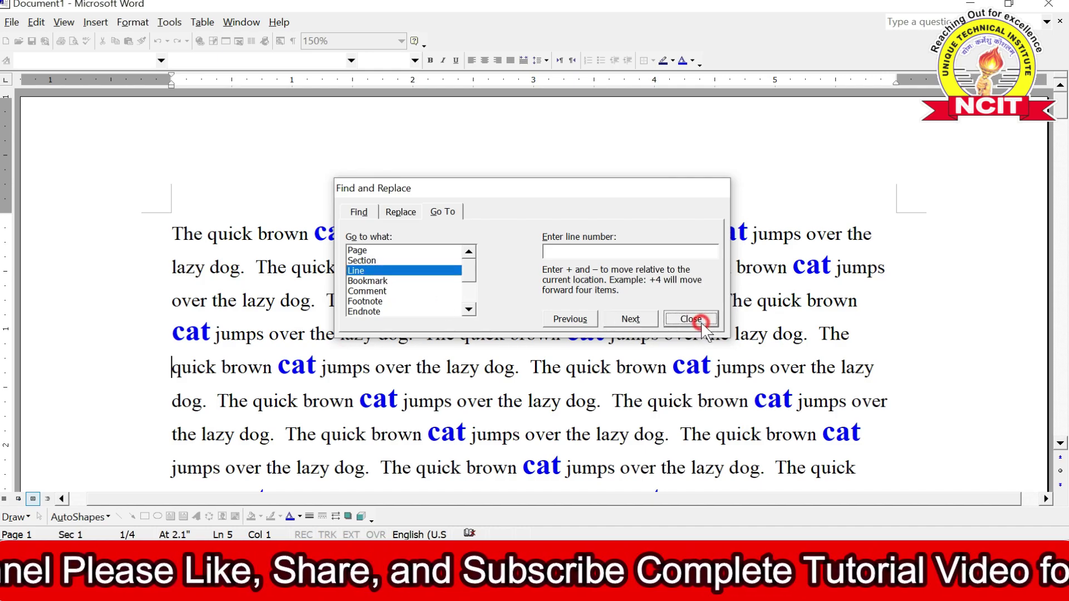
click(354, 304)
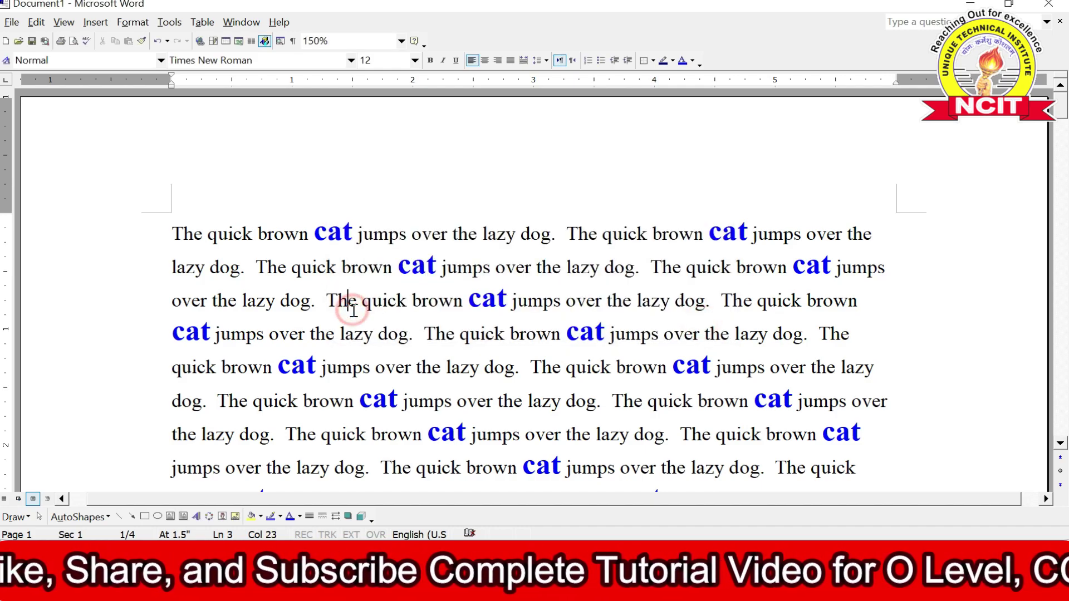